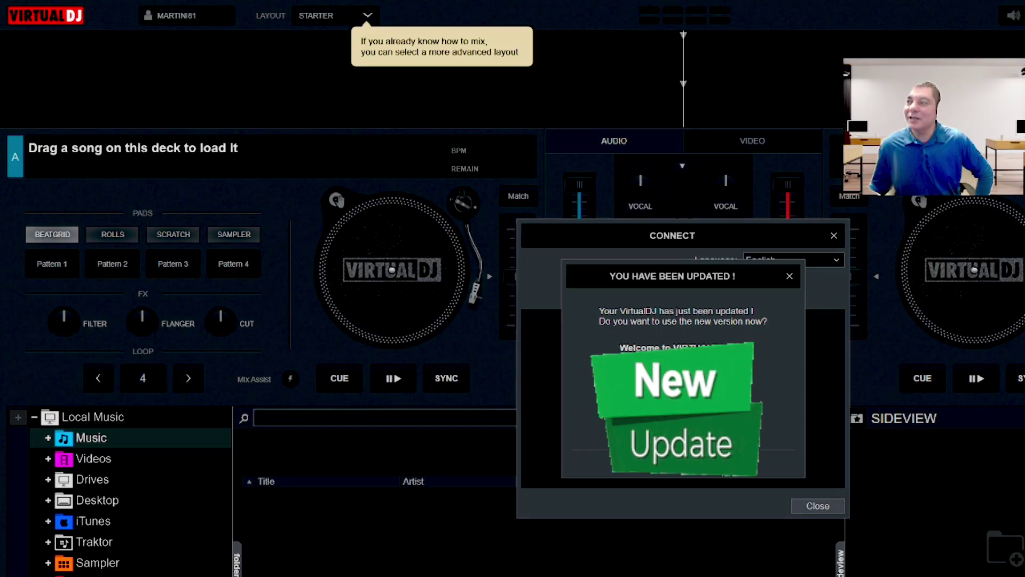
Accept the new program version and switch the interface layout to Essentials
left_click(654, 430)
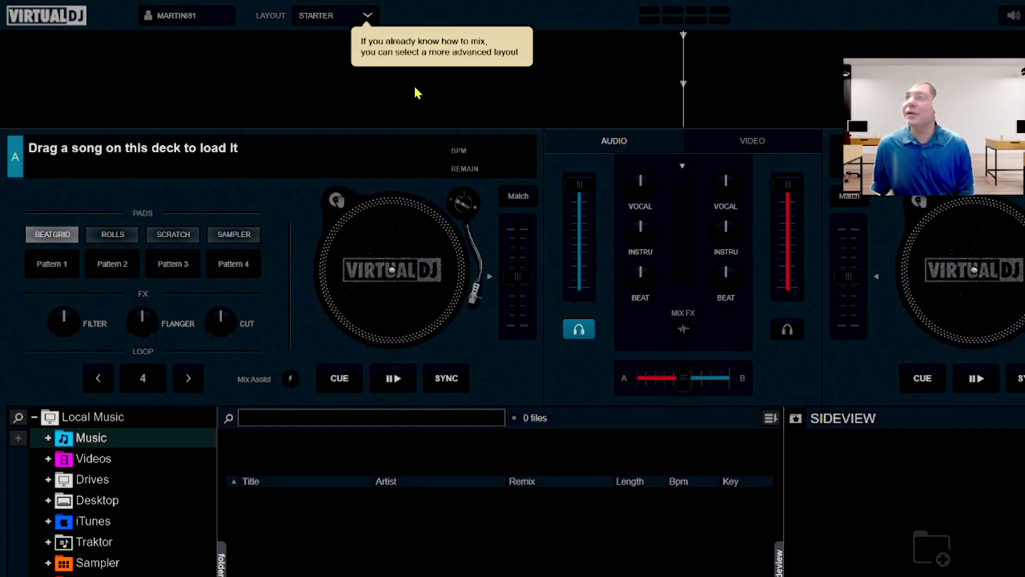
left_click(368, 19)
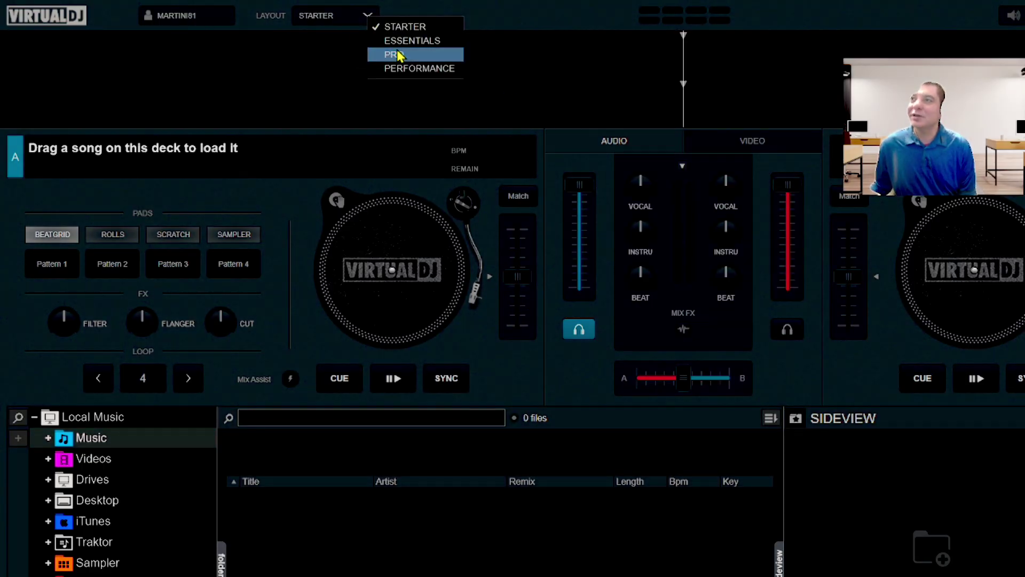
left_click(414, 42)
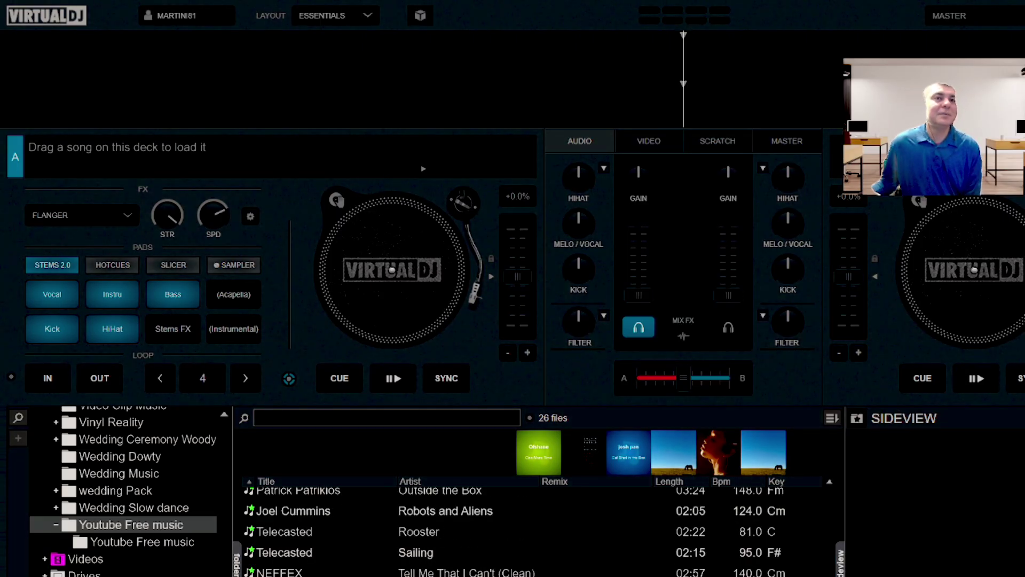
Load NEFFEX's That's What It Takes (Clean) onto deck A
left_click_drag(278, 574, 277, 268)
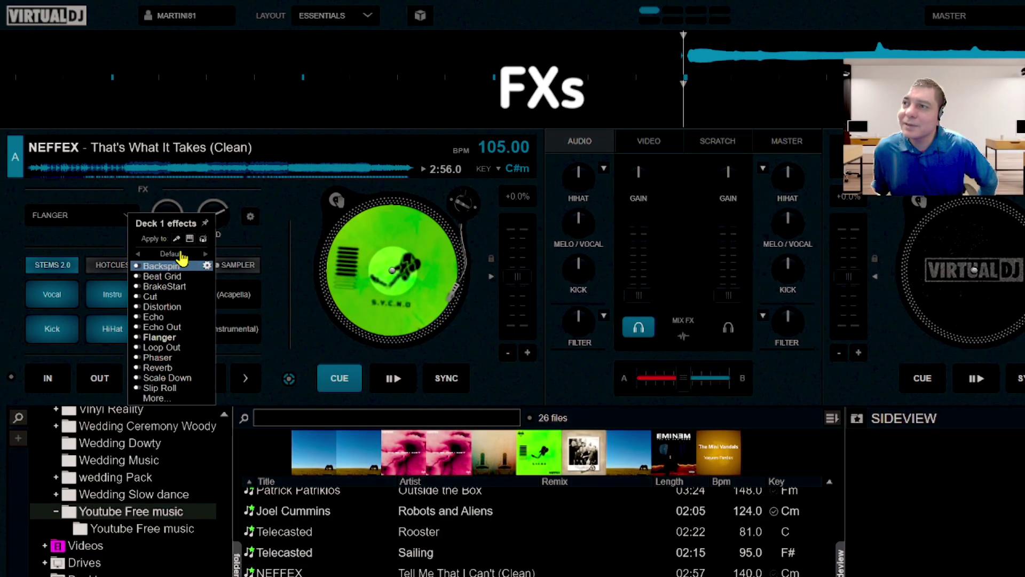
Open the audio effects list editor from deck A's effects and examine the available effects alongside the Default list
left_click(160, 398)
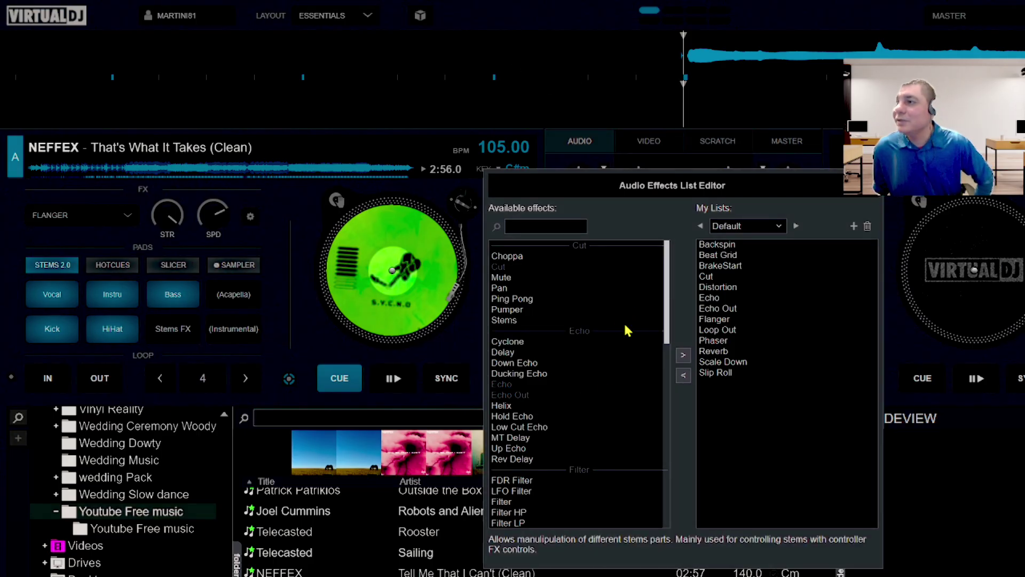
scroll(602, 405, "down", 1)
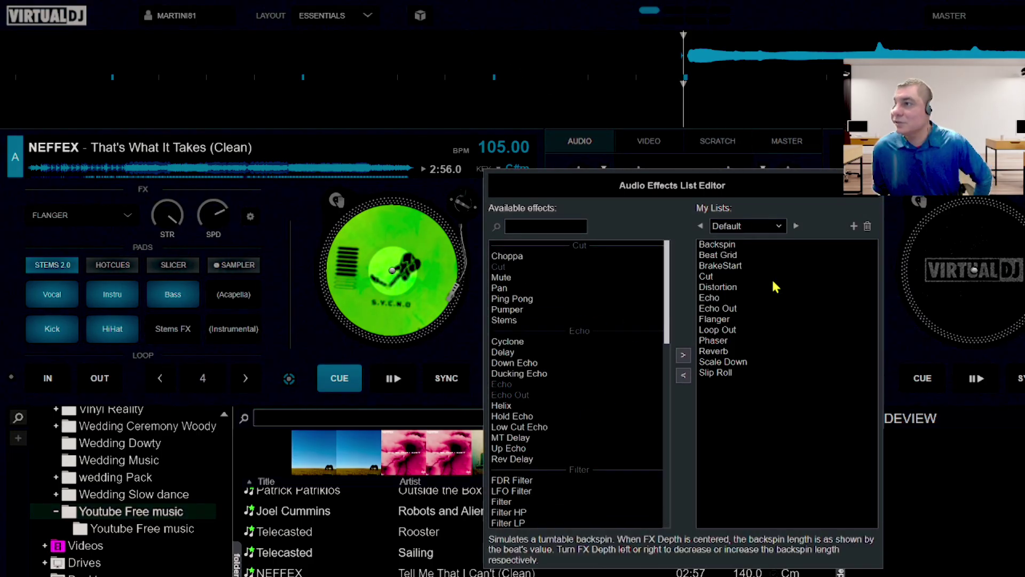
scroll(596, 468, "down", 2)
scroll(594, 454, "down", 6)
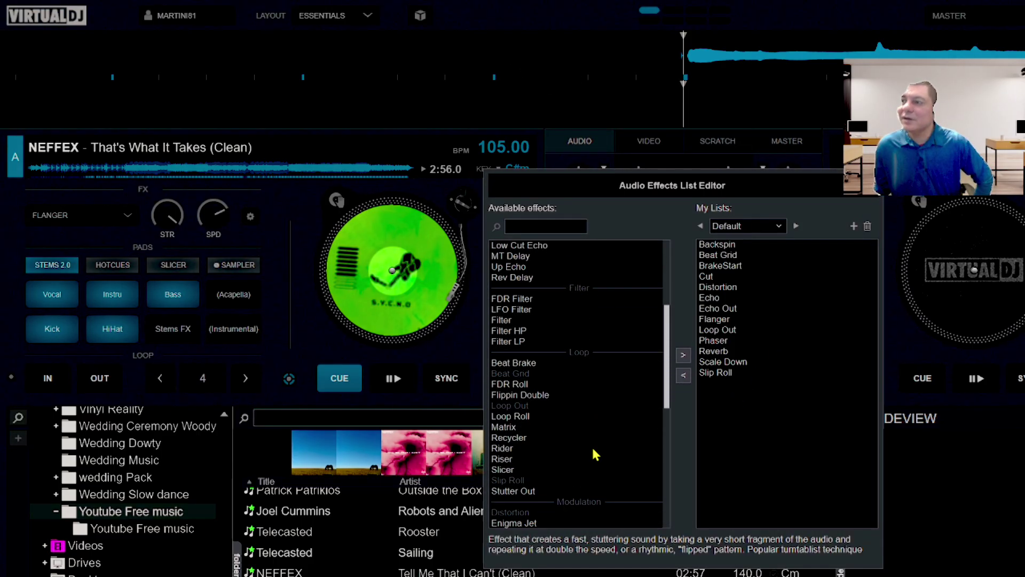
scroll(593, 459, "down", 4)
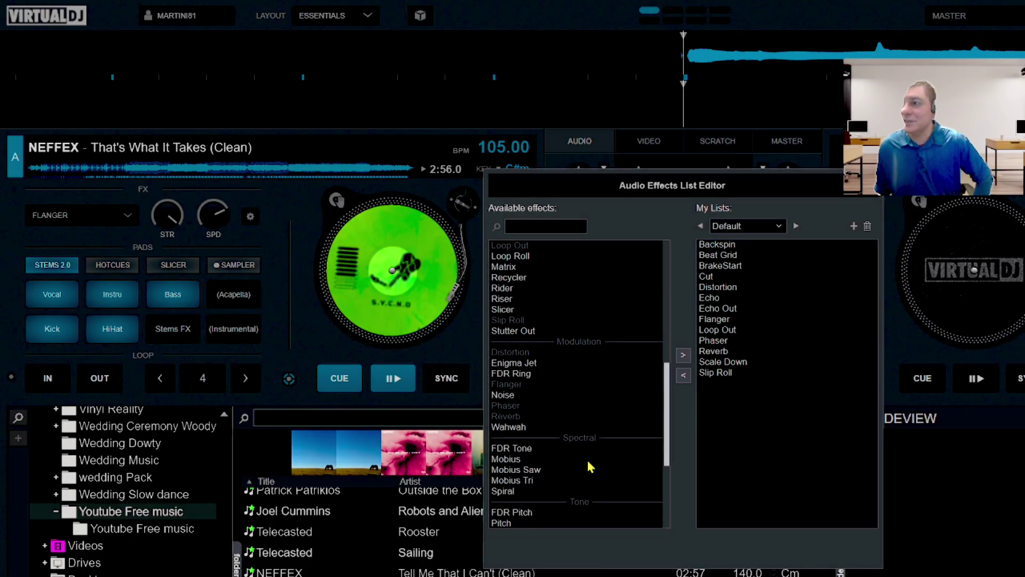
scroll(590, 468, "down", 4)
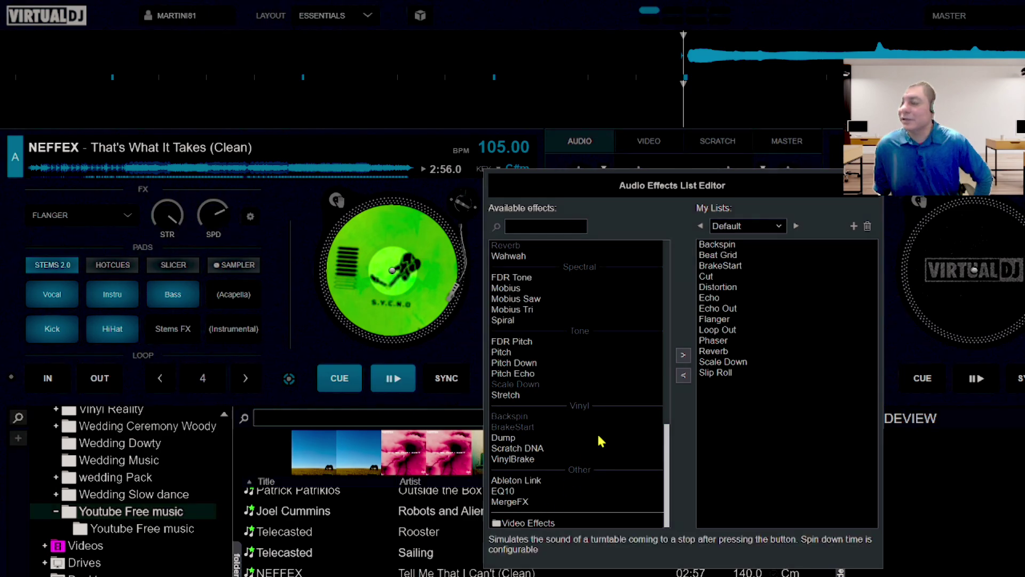
scroll(592, 430, "up", 7)
scroll(593, 433, "up", 10)
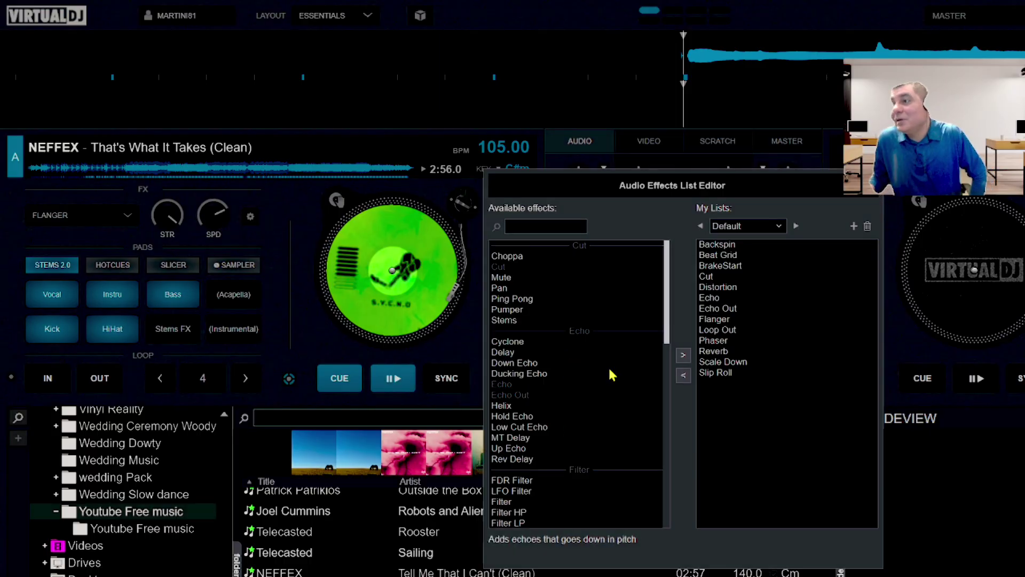
scroll(614, 374, "down", 2)
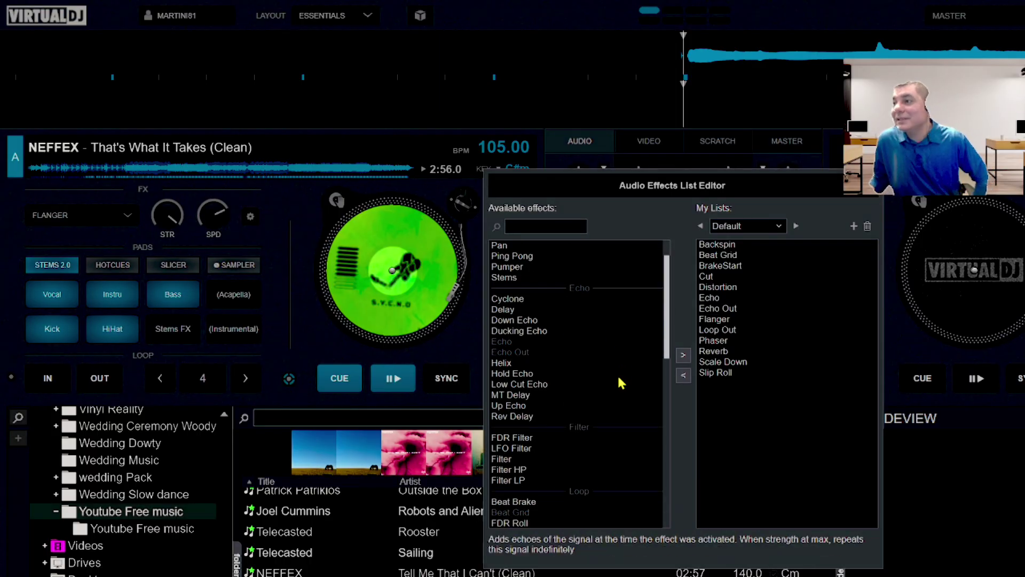
Show the Full effects list in the editor and look through all its effects
left_click(789, 225)
left_click(774, 248)
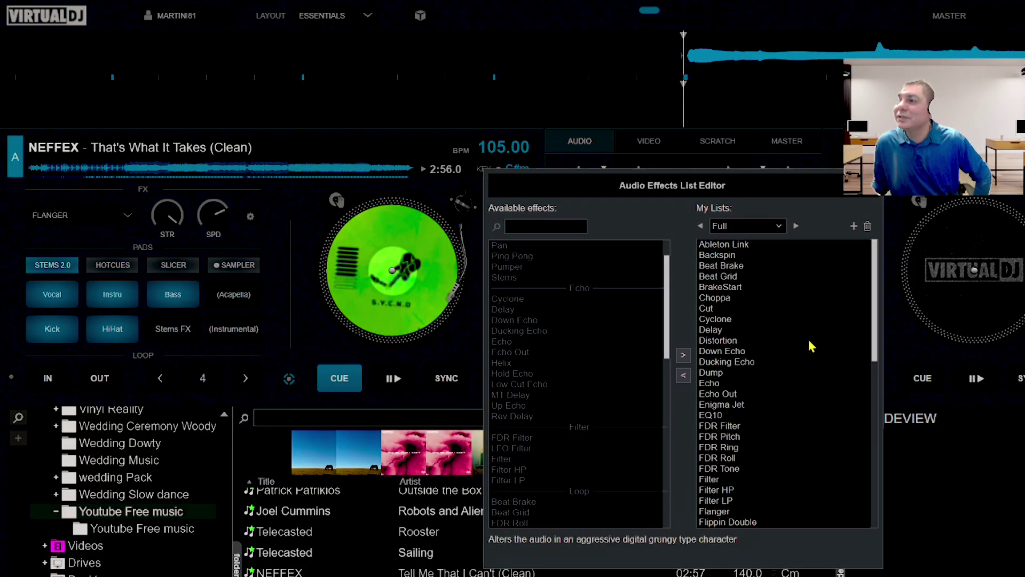
scroll(806, 319, "down", 4)
scroll(808, 324, "down", 8)
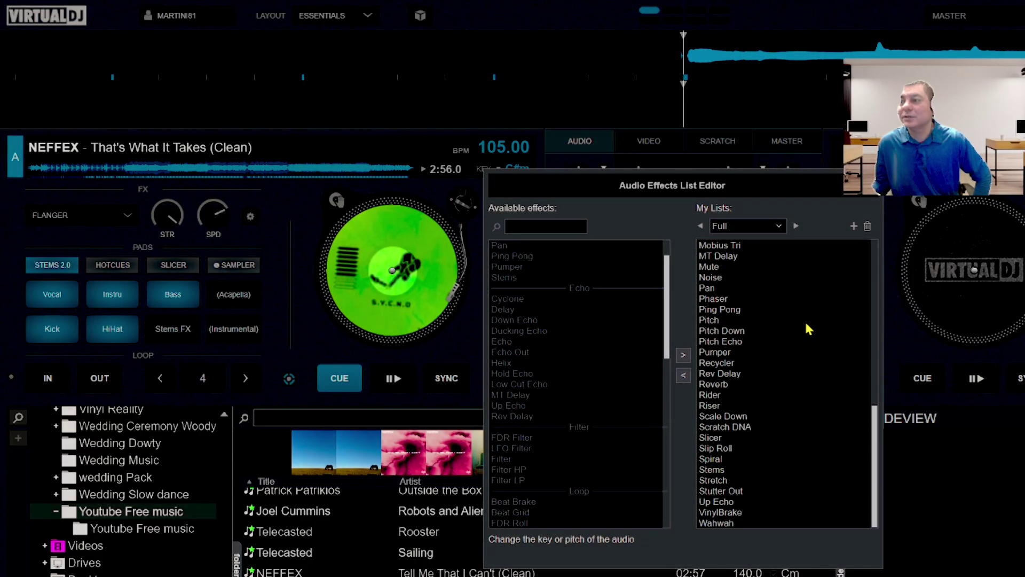
scroll(803, 319, "up", 6)
scroll(808, 290, "up", 5)
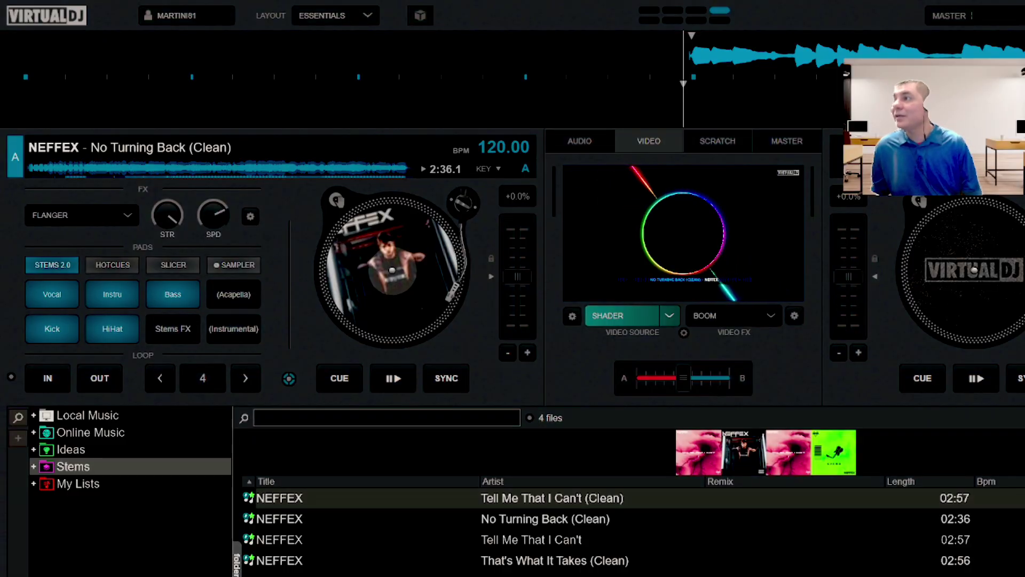
Find the lyrics settings by searching the program options for "lyrics"
left_click(420, 15)
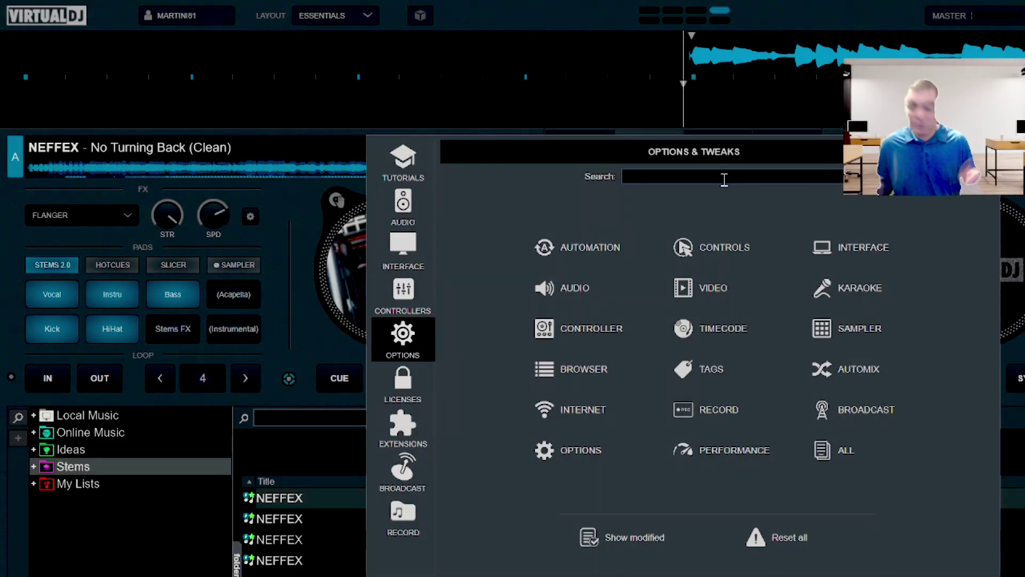
type("l")
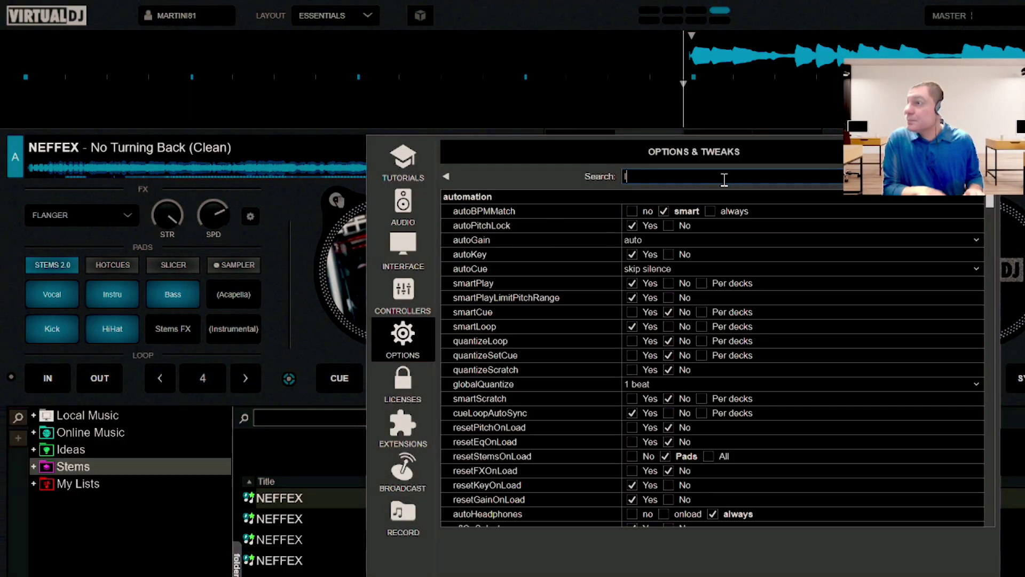
type("yrics")
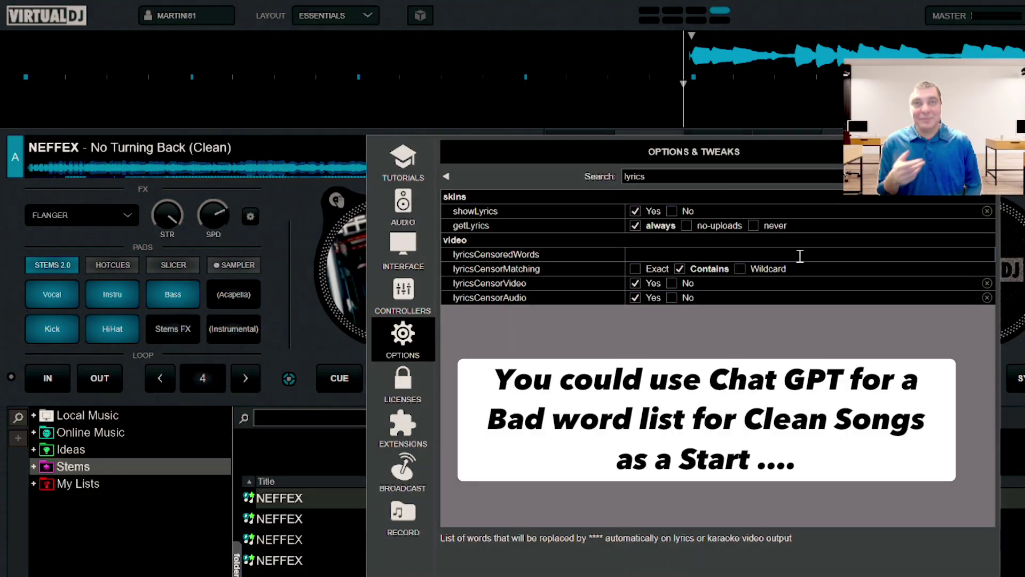
Try Wildcard matching for censored lyrics words and return the matching to Contains
left_click(800, 255)
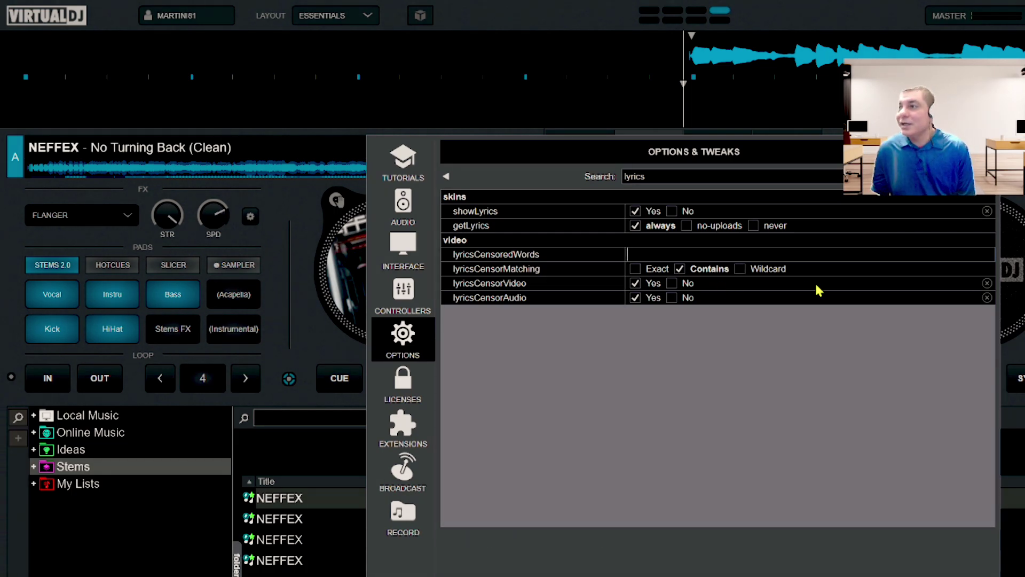
left_click(742, 270)
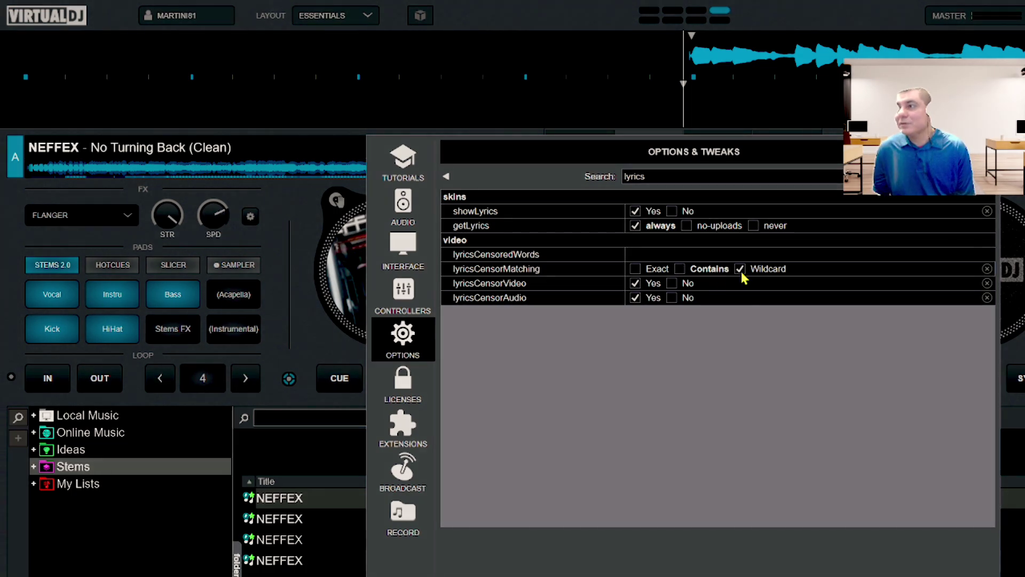
left_click(682, 270)
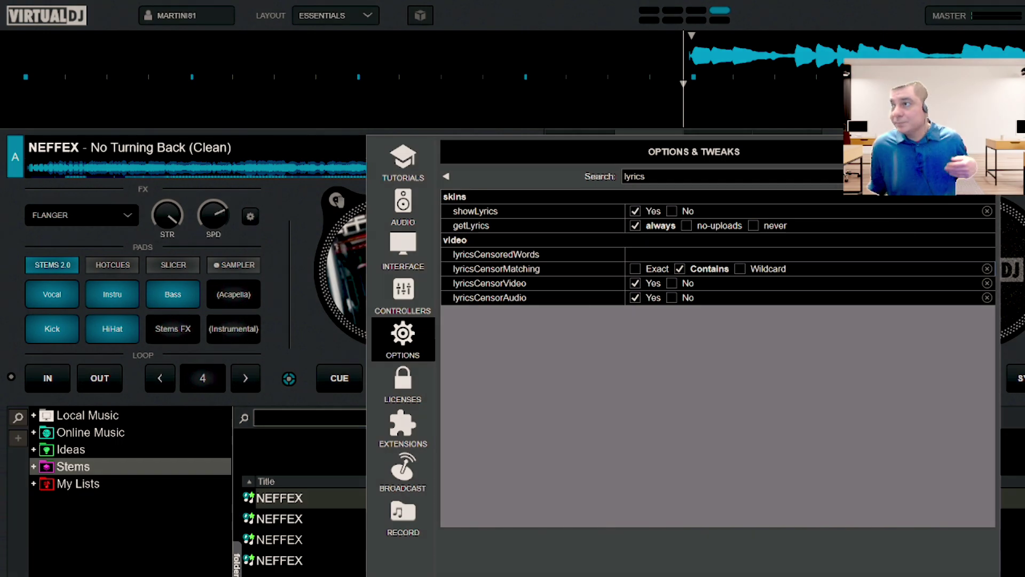
Search the options for "stems", examine the stem control and performance settings, and close the settings
left_click(849, 177)
type("ste")
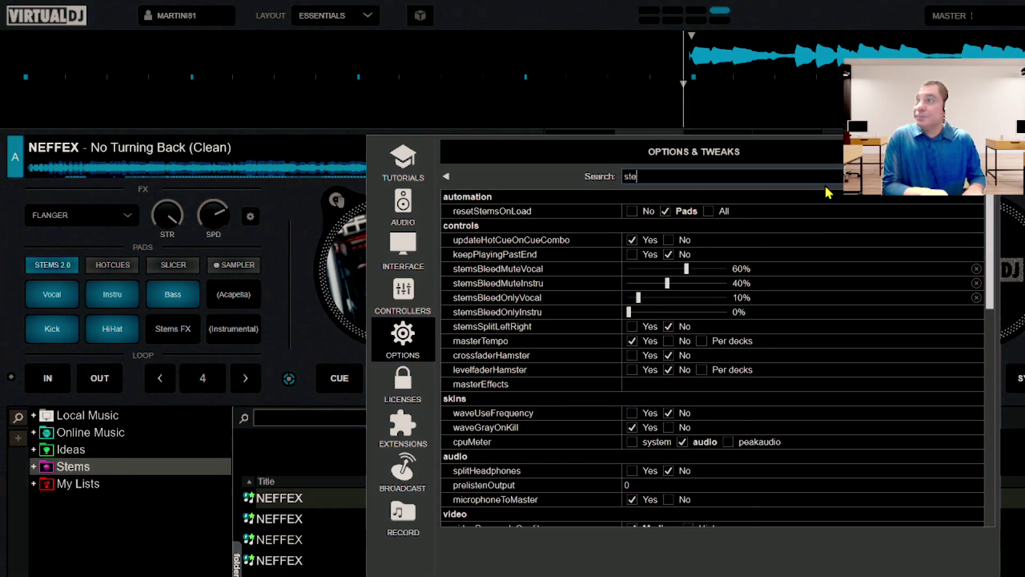
type("ms")
mouse_move(570, 247)
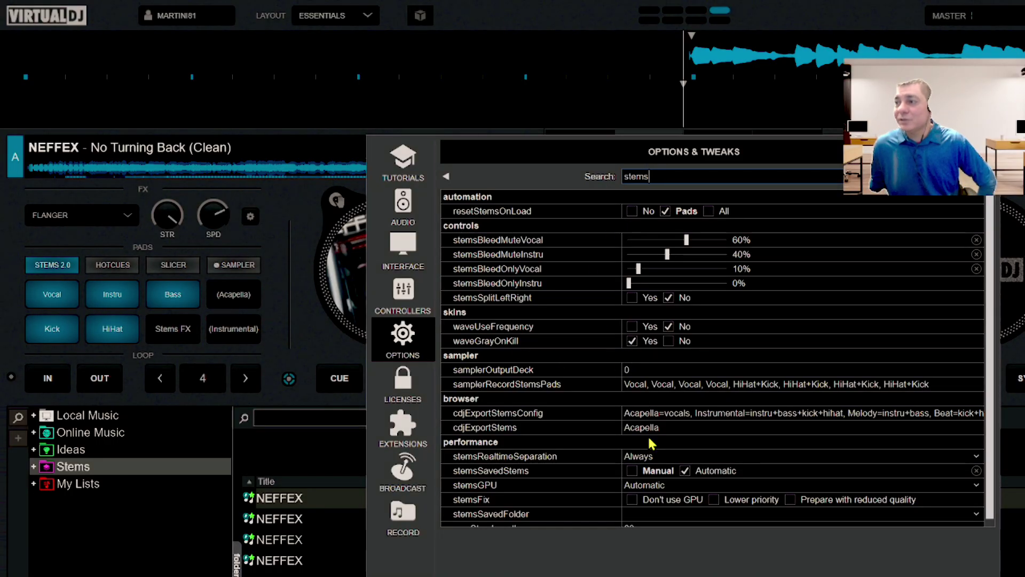
scroll(941, 453, "down", 1)
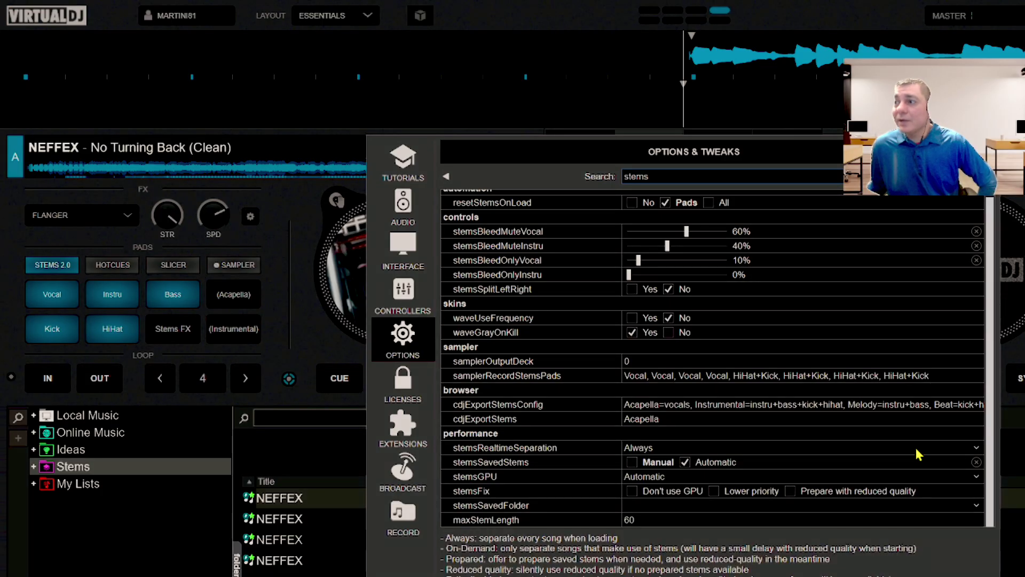
scroll(916, 406, "up", 1)
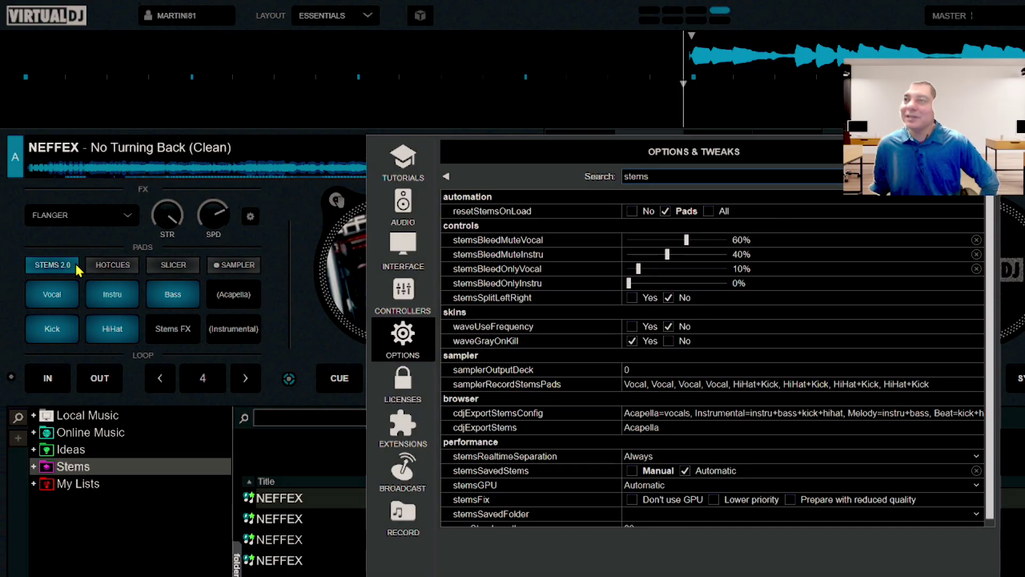
key("Escape")
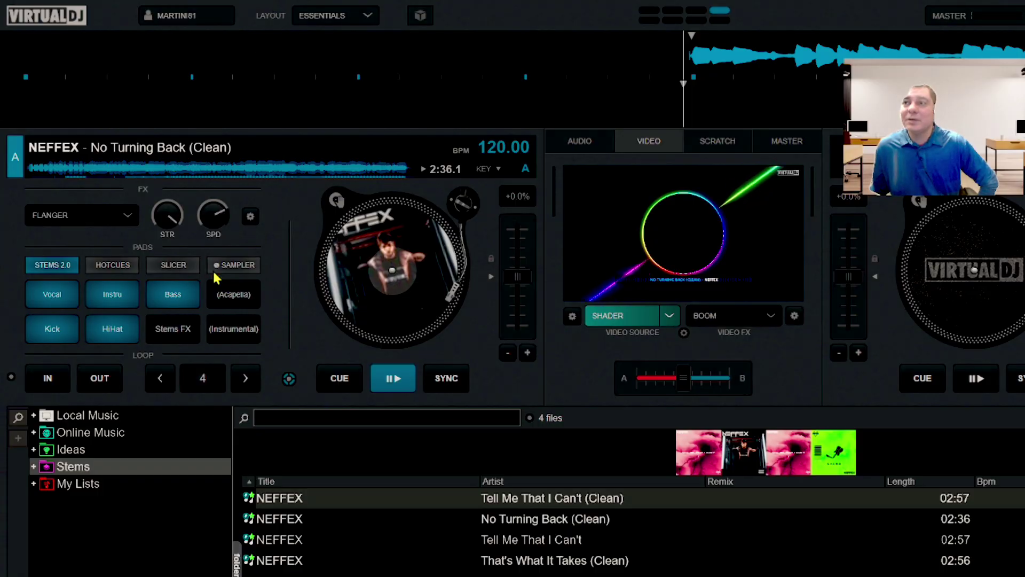
Enlarge the lyrics editor for NEFFEX's Tell Me That I Can't (Clean) and add "Shit" to the globally censored words
right_click(693, 504)
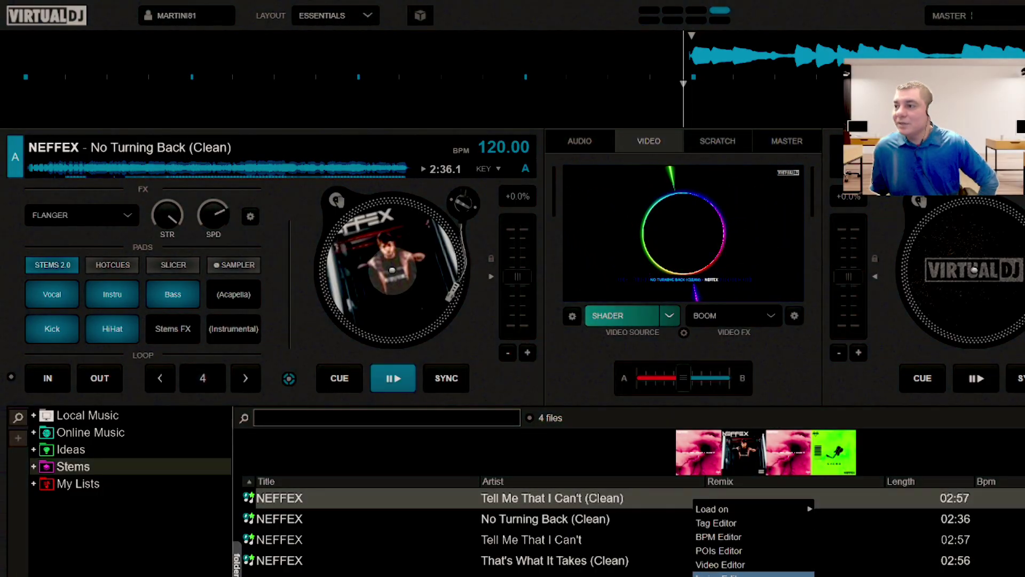
left_click(721, 574)
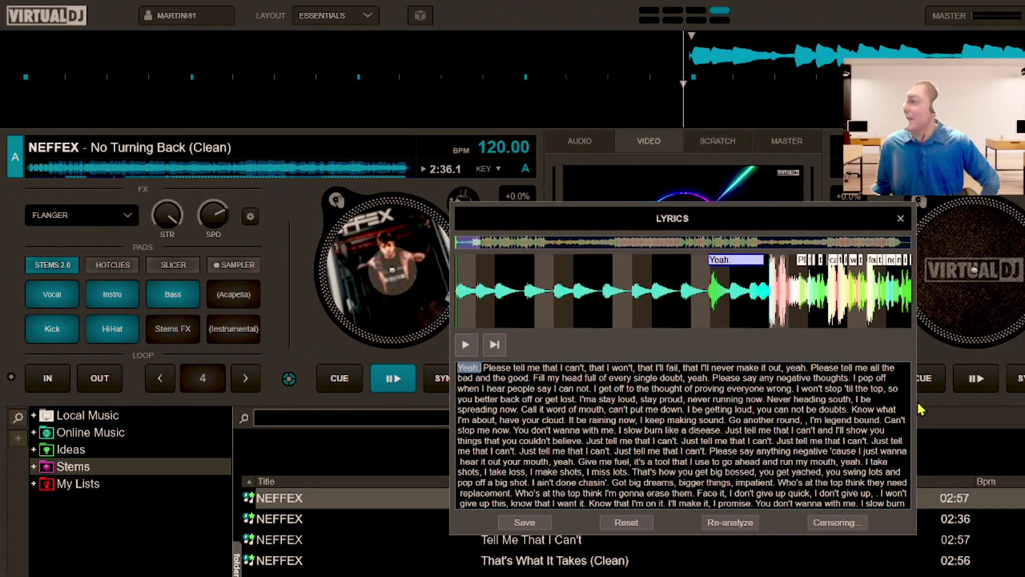
left_click_drag(915, 399, 977, 480)
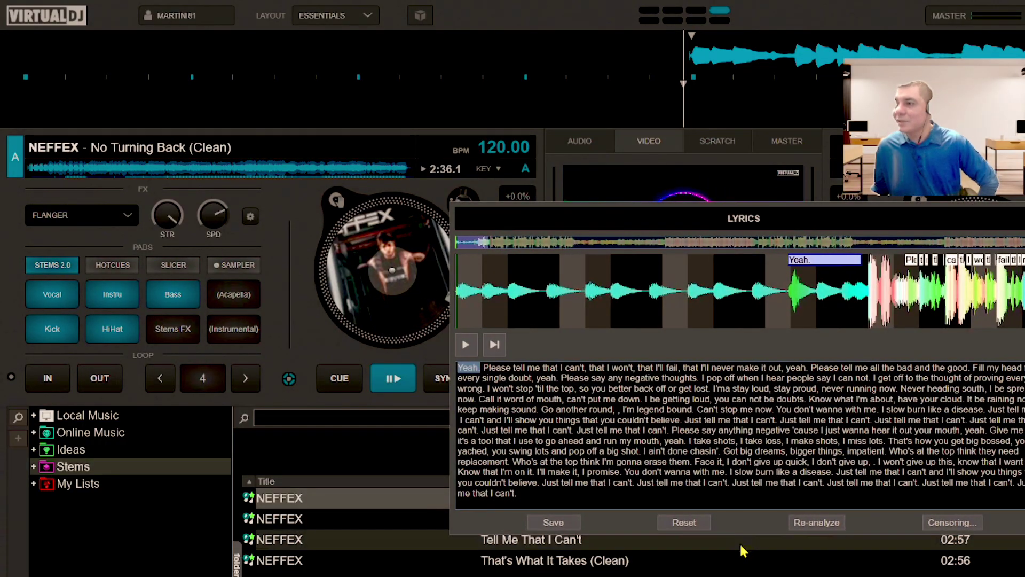
left_click_drag(758, 531, 759, 574)
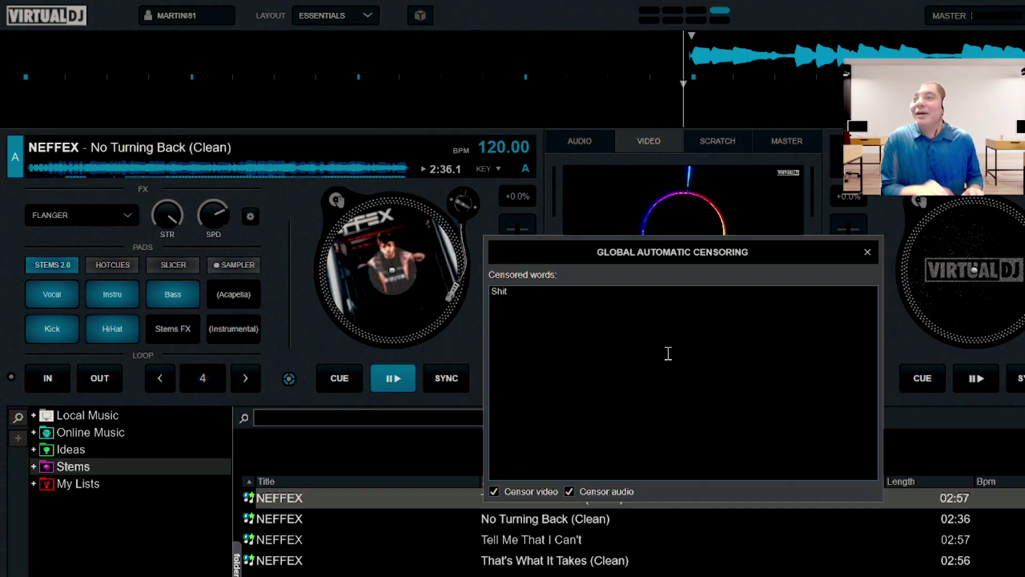
key("Escape")
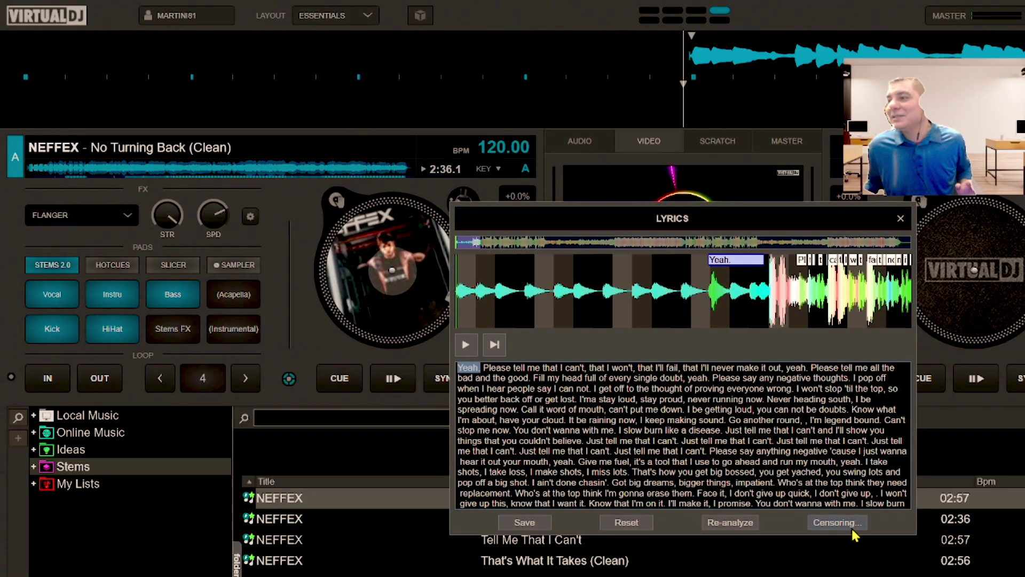
Add "Please" to the globally censored words from the lyrics editor and close the censoring dialog
left_click(838, 522)
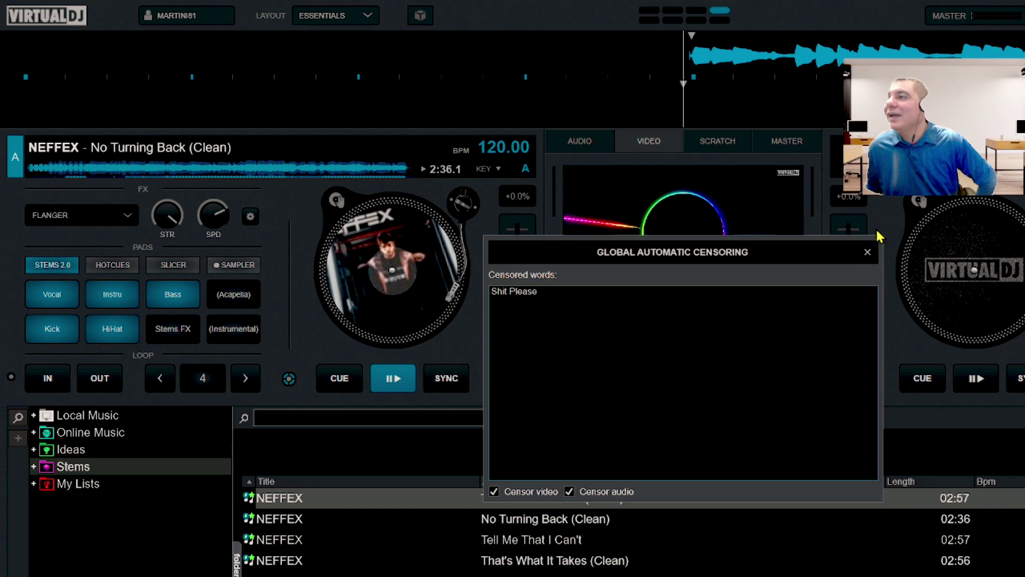
left_click(867, 251)
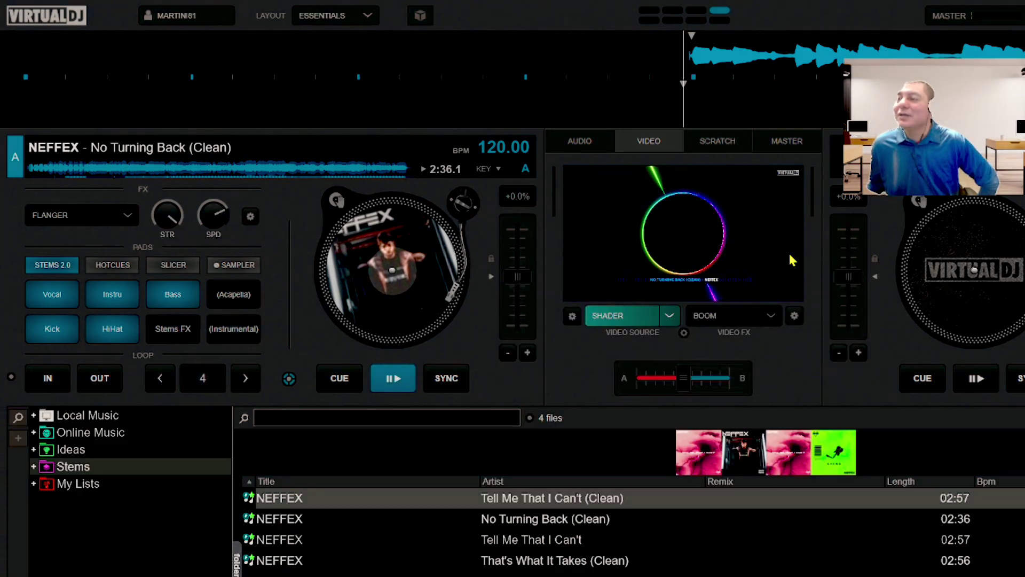
Load NEFFEX's Tell Me That I Can't (Clean) onto deck A and play it after checking the globally censored words
left_click_drag(550, 498, 373, 278)
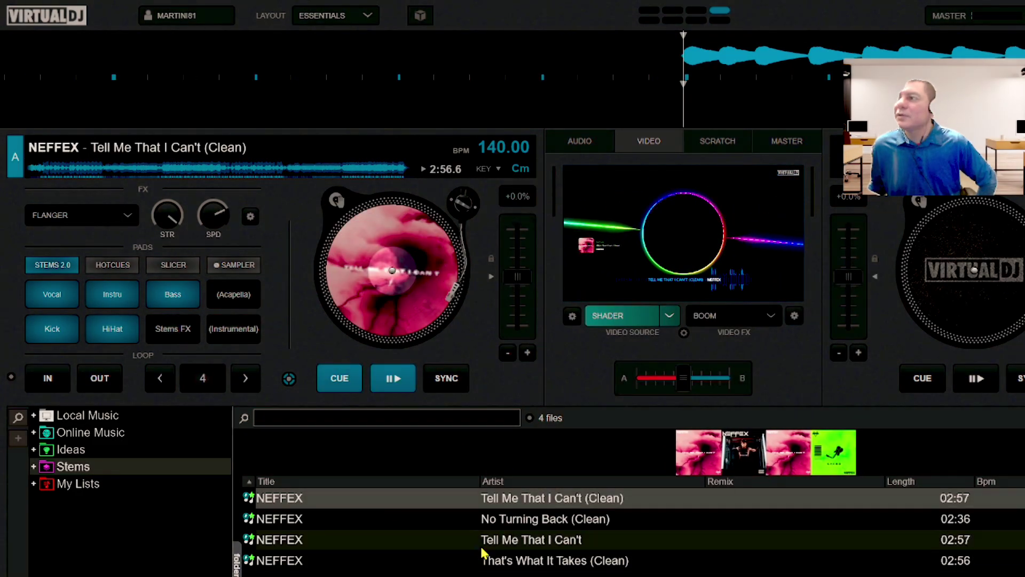
right_click(589, 497)
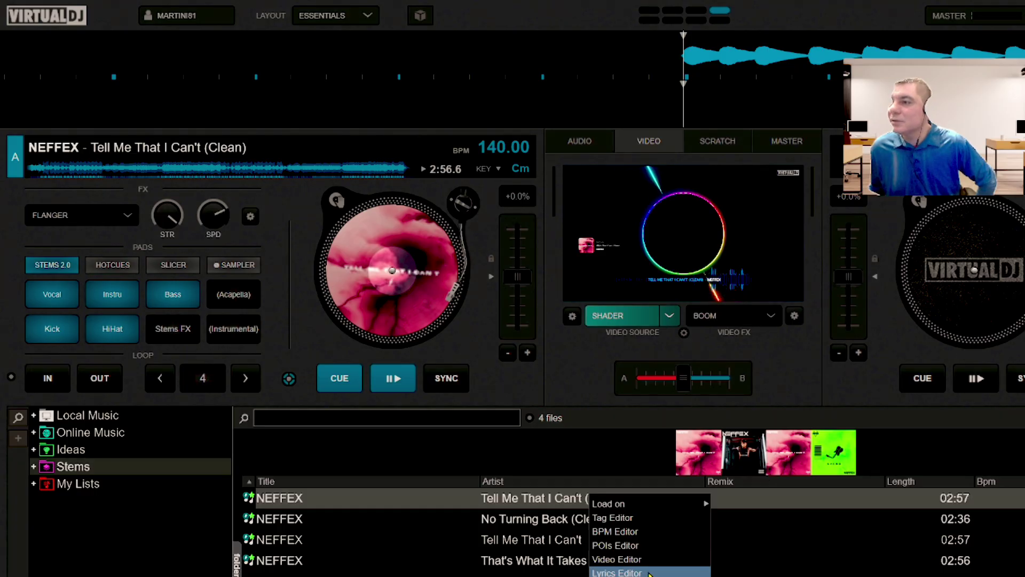
left_click(617, 572)
left_click(844, 524)
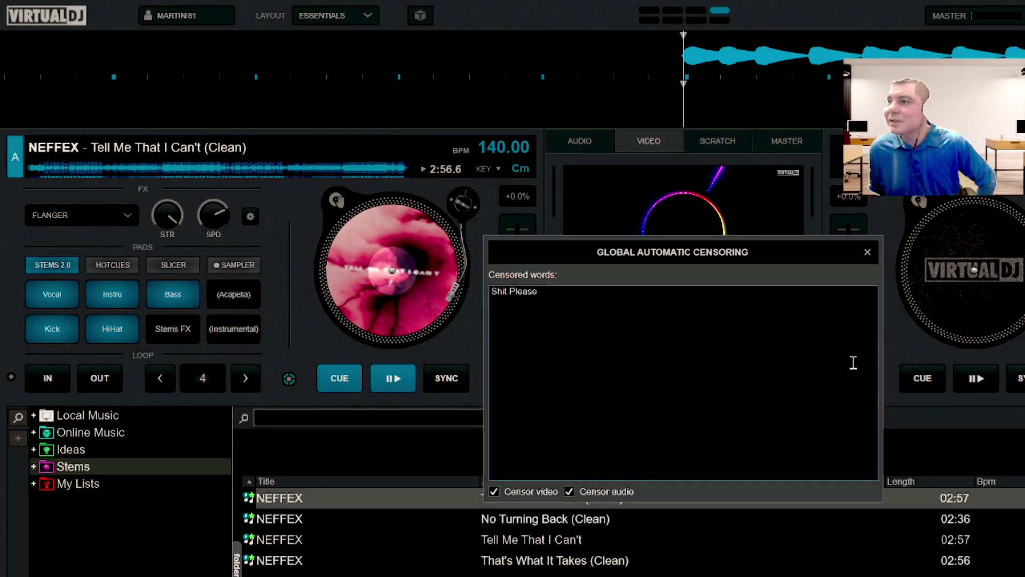
left_click(867, 252)
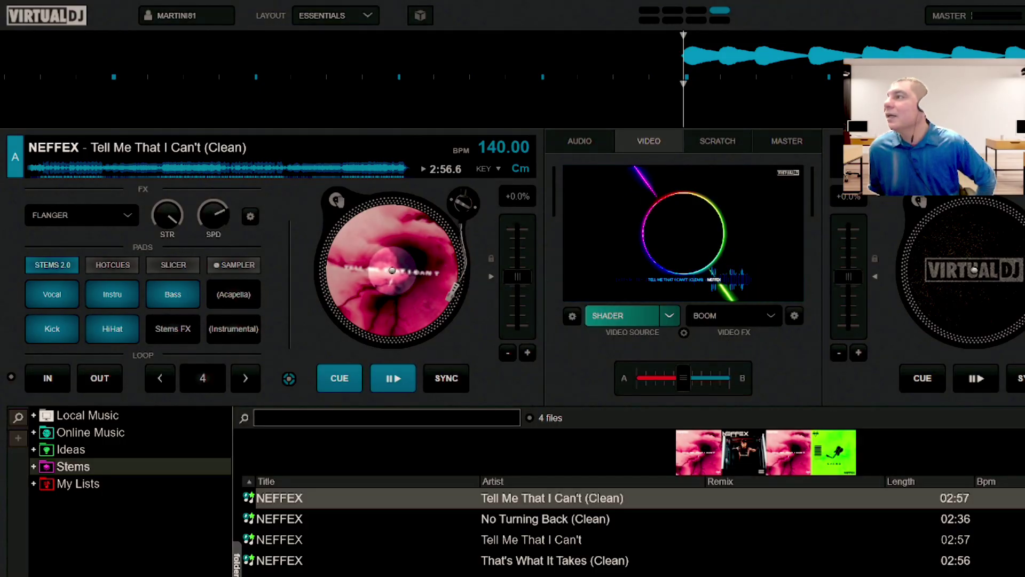
left_click(399, 390)
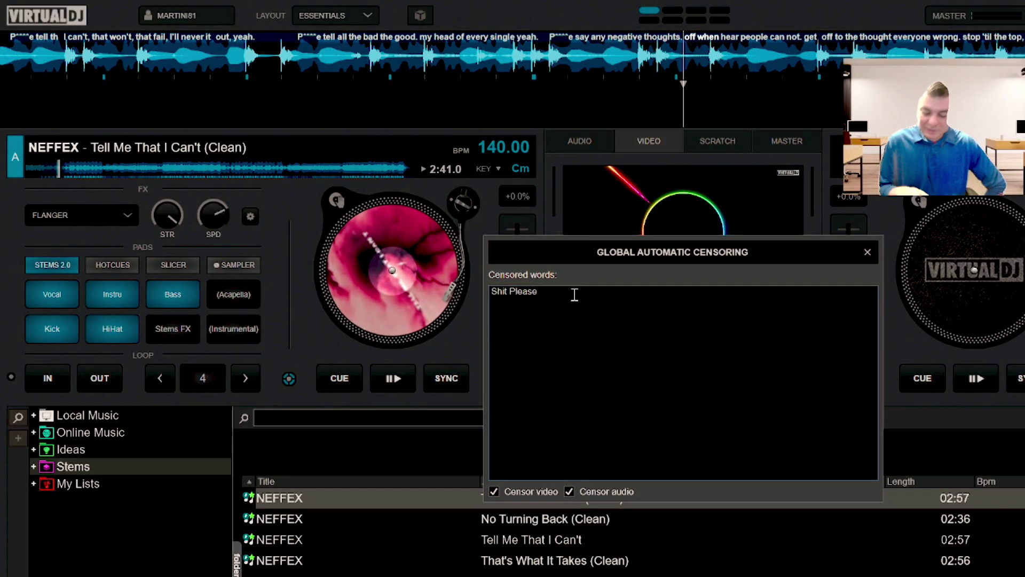
Remove "Please" from the globally censored words and play the deck A track with the changed list
key("BackSpace")
key("BackSpace")
key("BackSpace")
key("BackSpace")
key("BackSpace")
key("BackSpace")
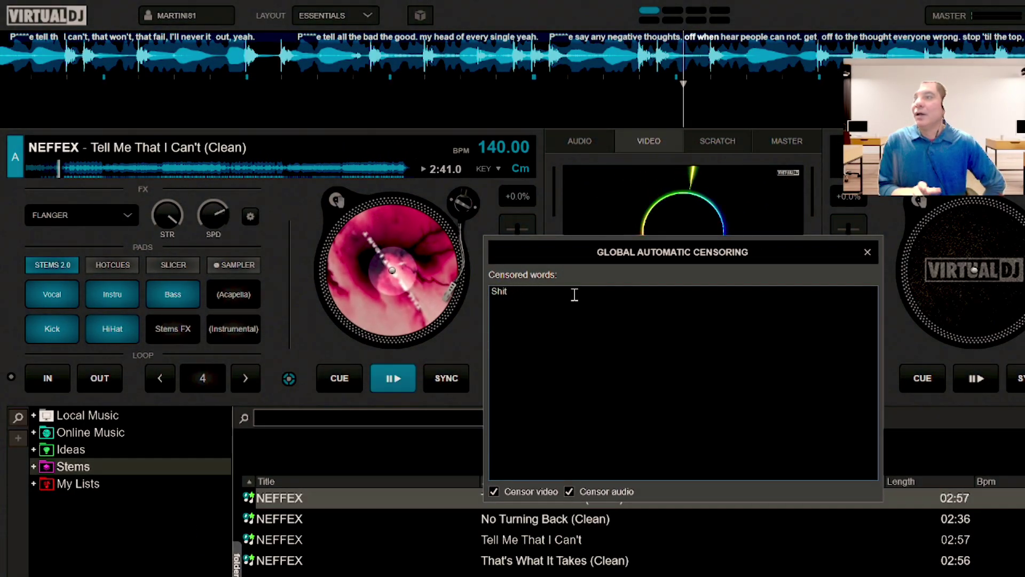
left_click(868, 257)
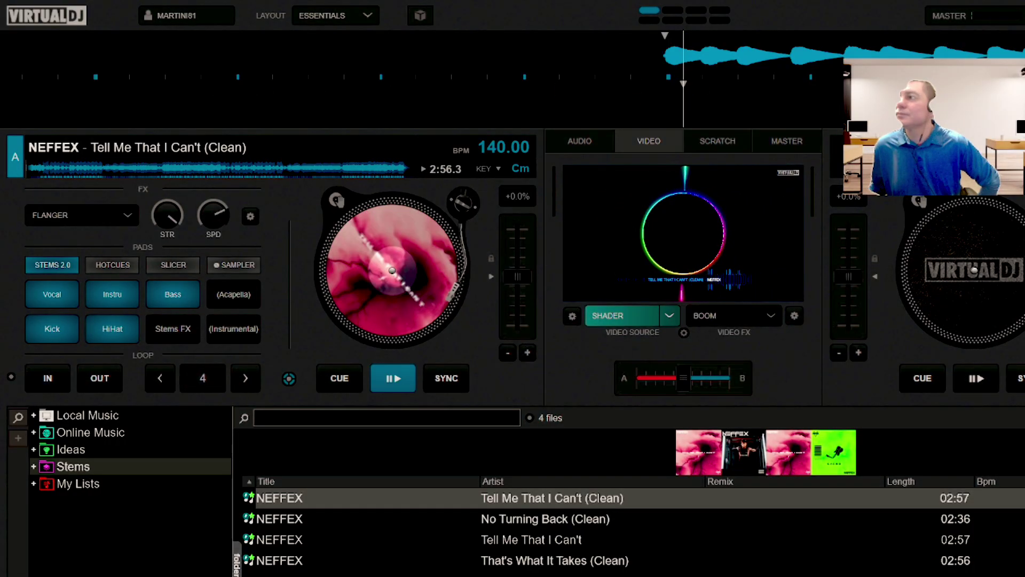
left_click(393, 378)
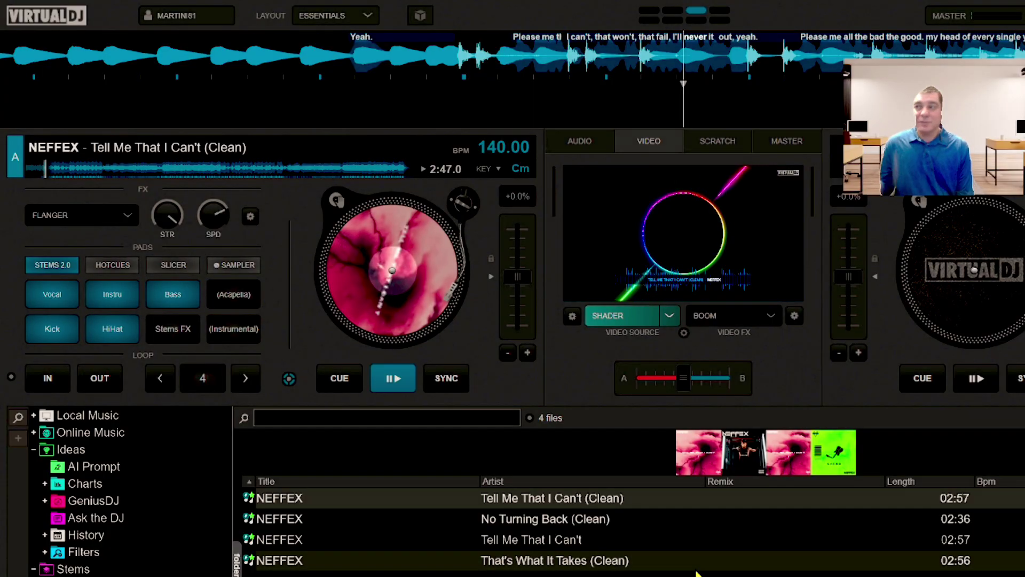
Review the lyrics and the global censoring list for NEFFEX's Tell Me That I Can't (Clean), and close the dialog
right_click(590, 503)
left_click(619, 575)
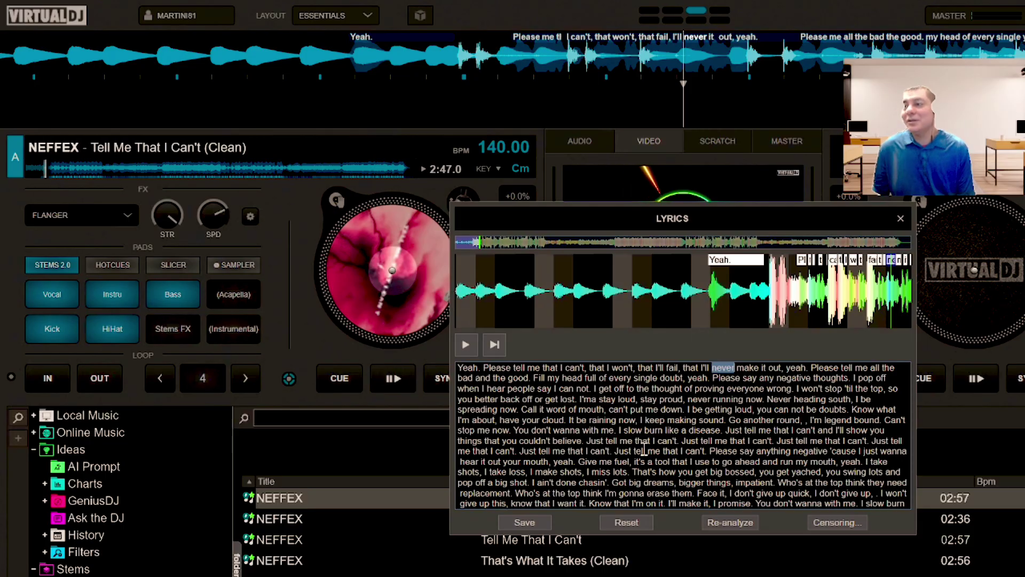
left_click(836, 523)
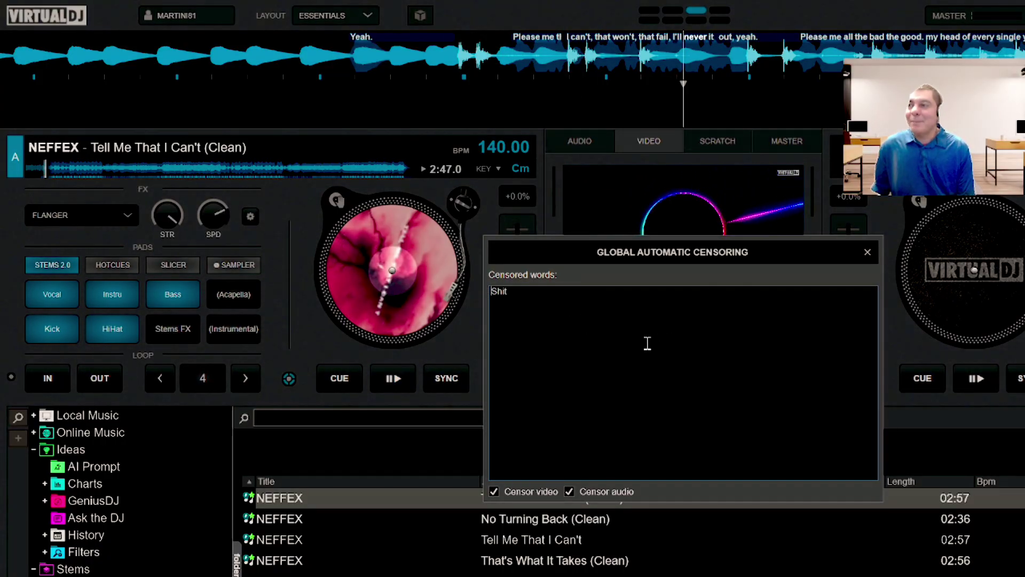
left_click(868, 253)
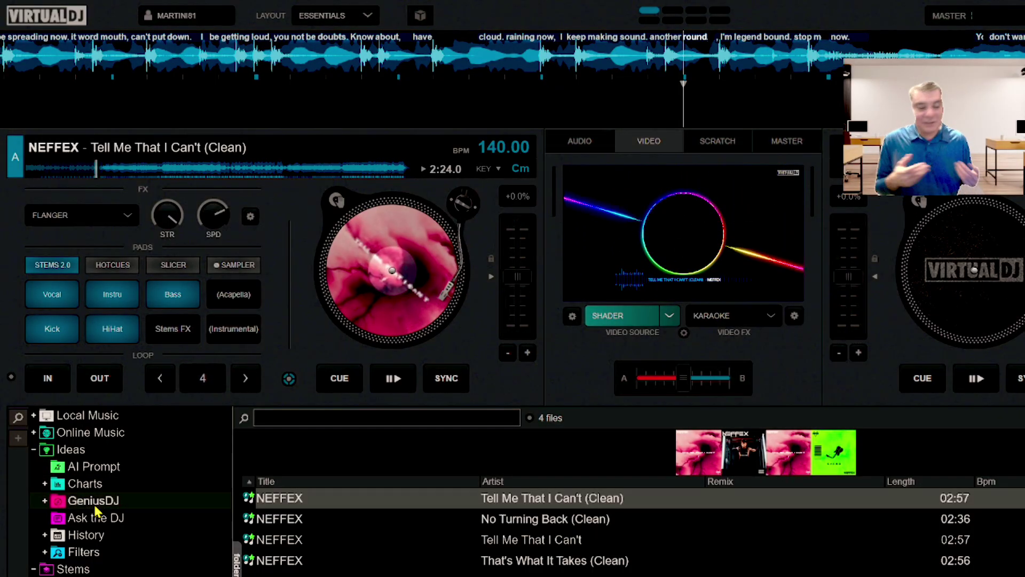
Run the AI Prompt "Best Song Next" and browse the suggested songs and their comments
left_click(99, 467)
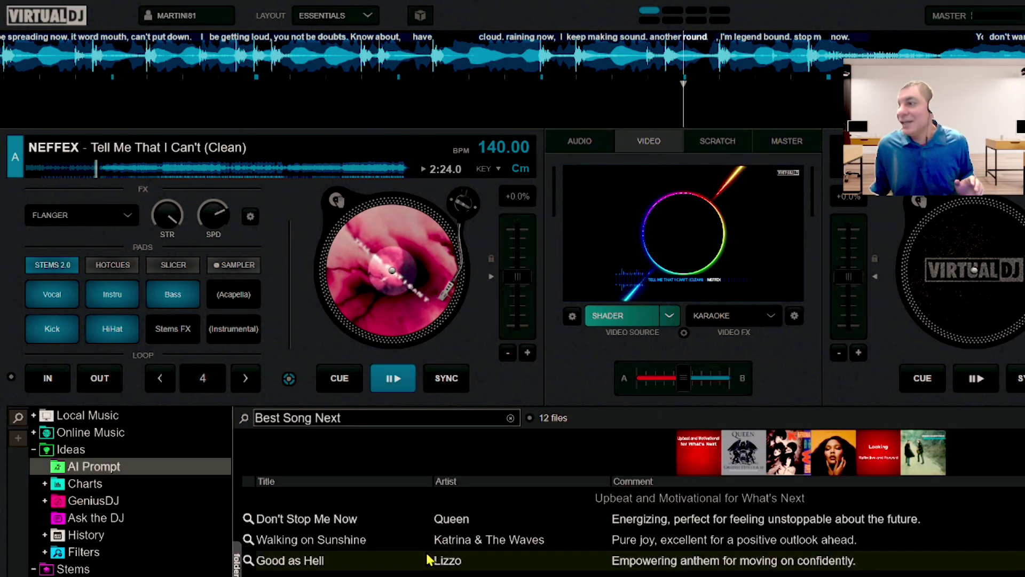
left_click(465, 417)
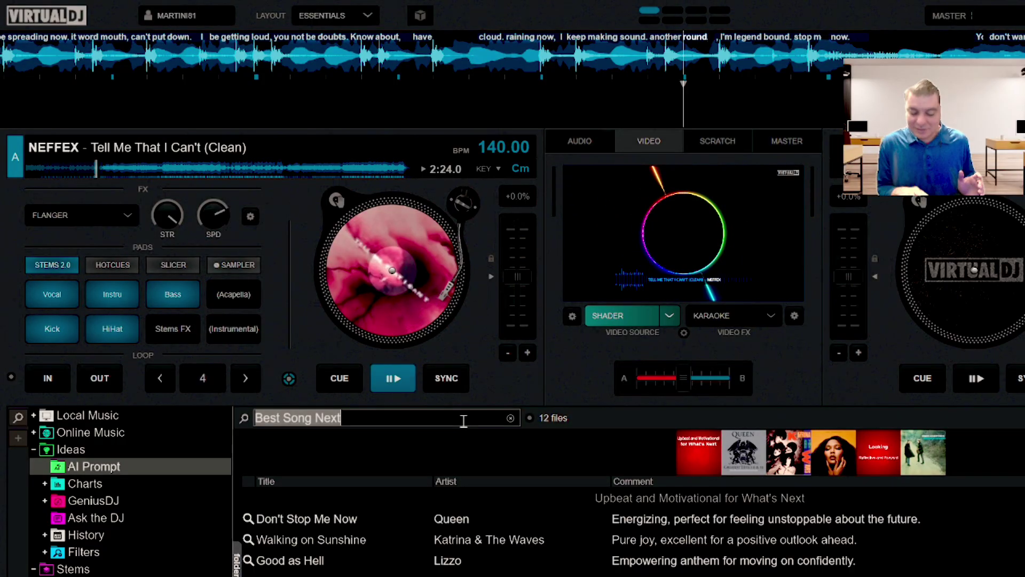
key("Return")
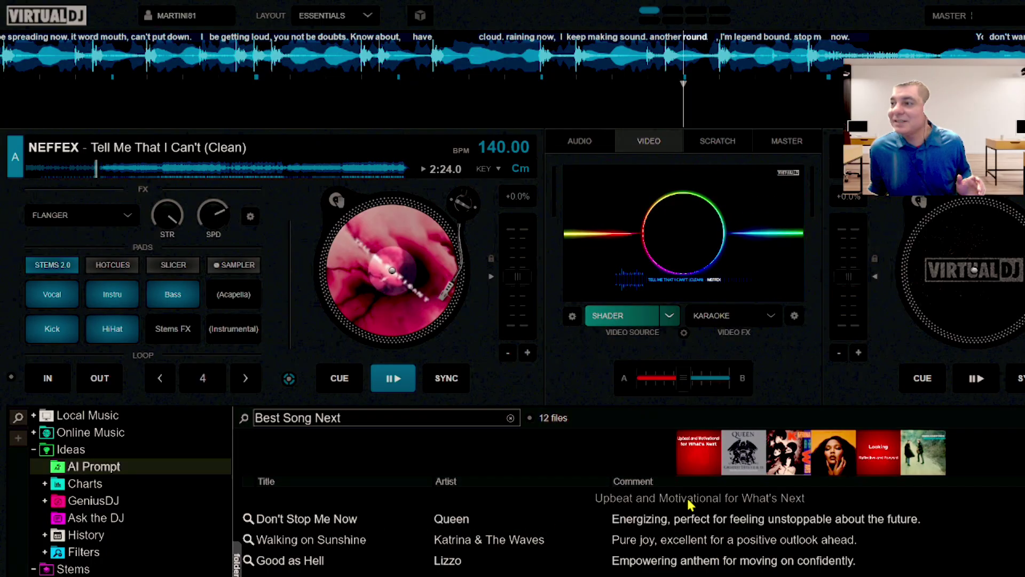
left_click(310, 560)
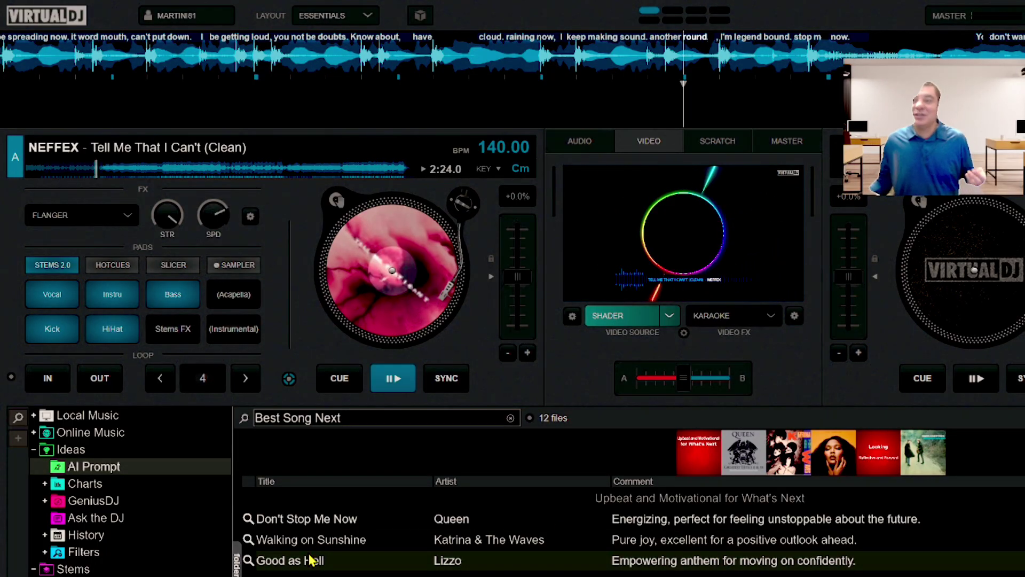
left_click(336, 519)
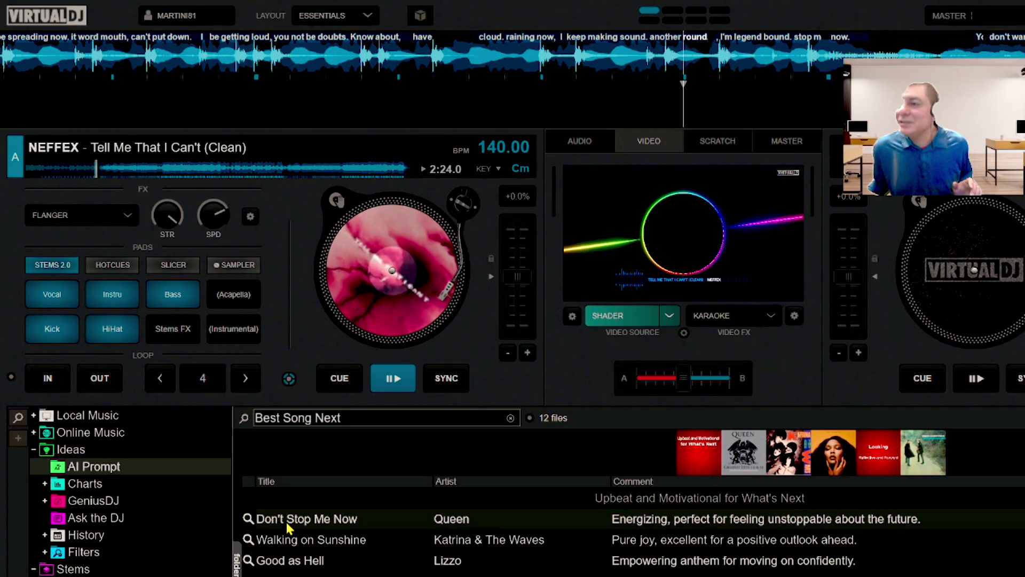
left_click(336, 560)
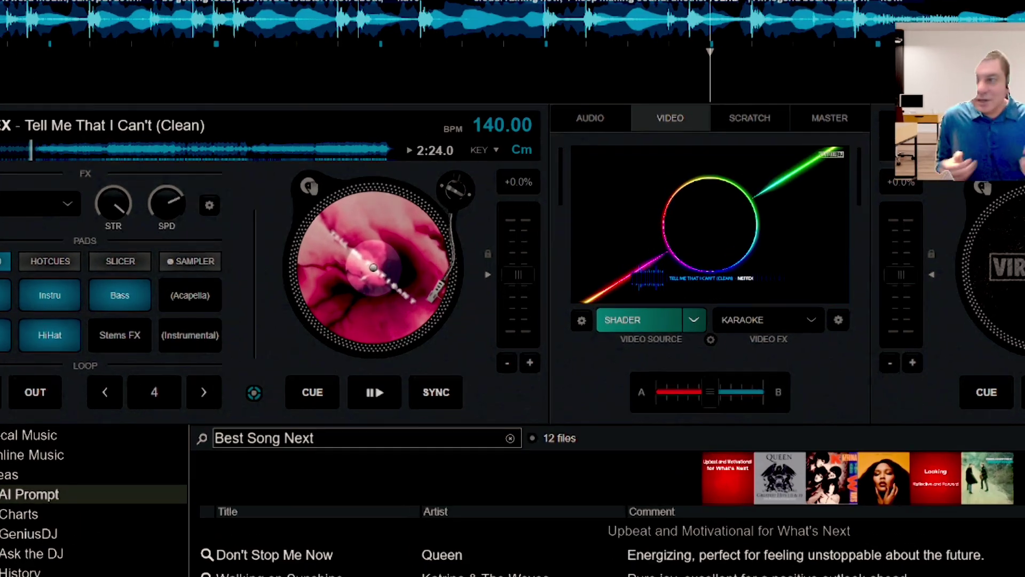
Ask the AI Prompt for "Clean music", review the suggestions, and clear the prompt and collapse the Ideas folder
left_click(429, 417)
type("Clean")
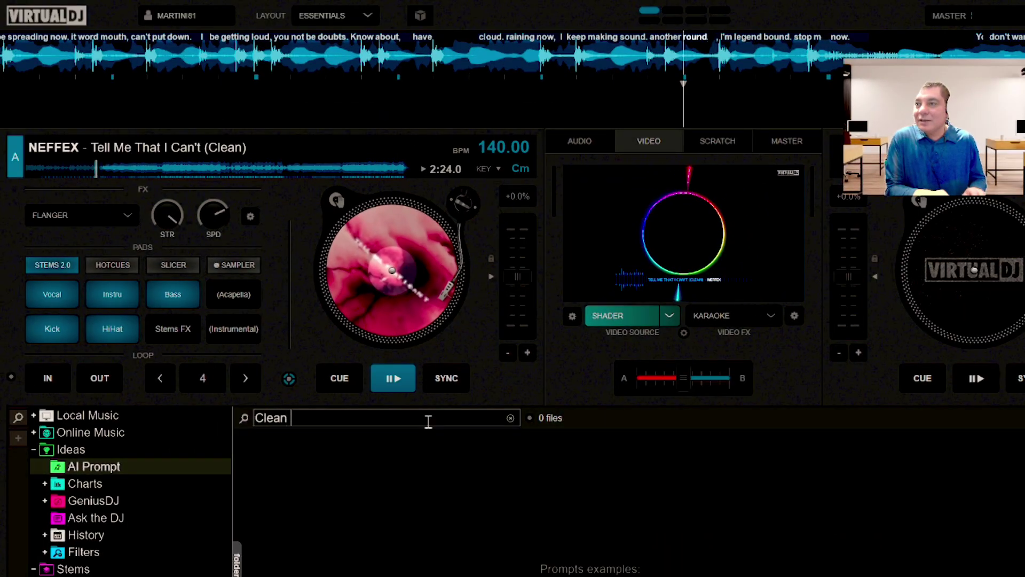
type(" music")
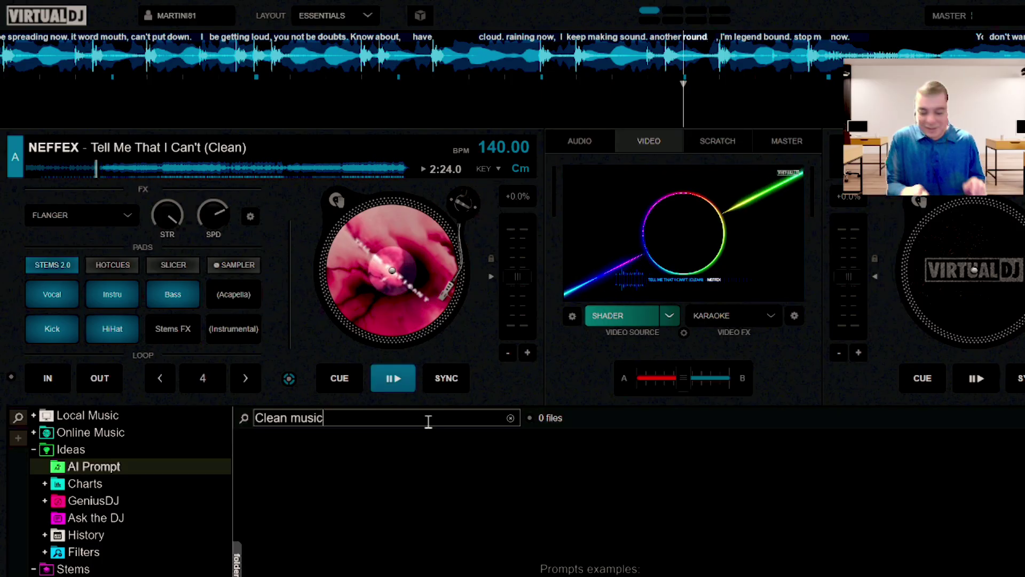
key("Return")
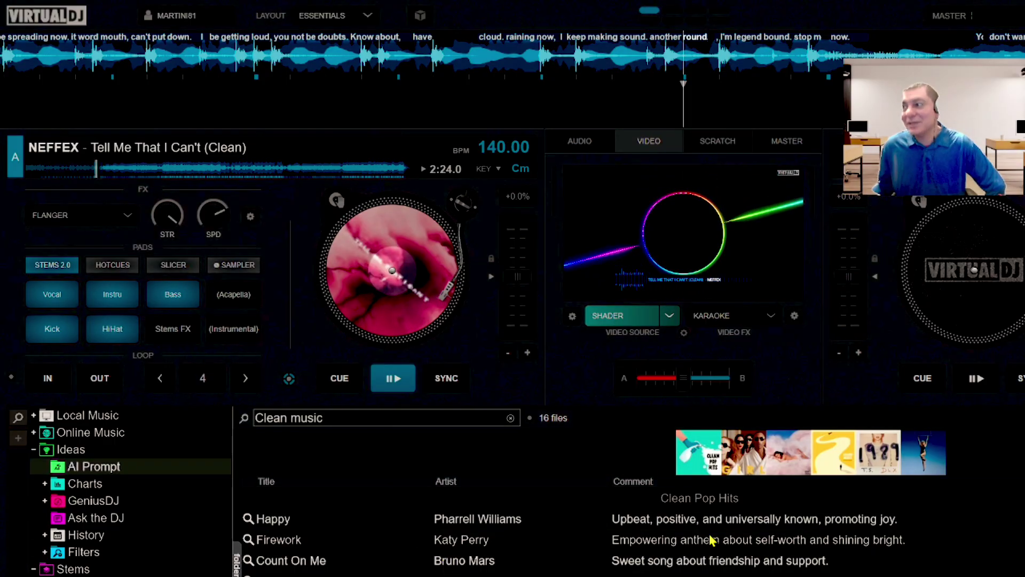
left_click(511, 418)
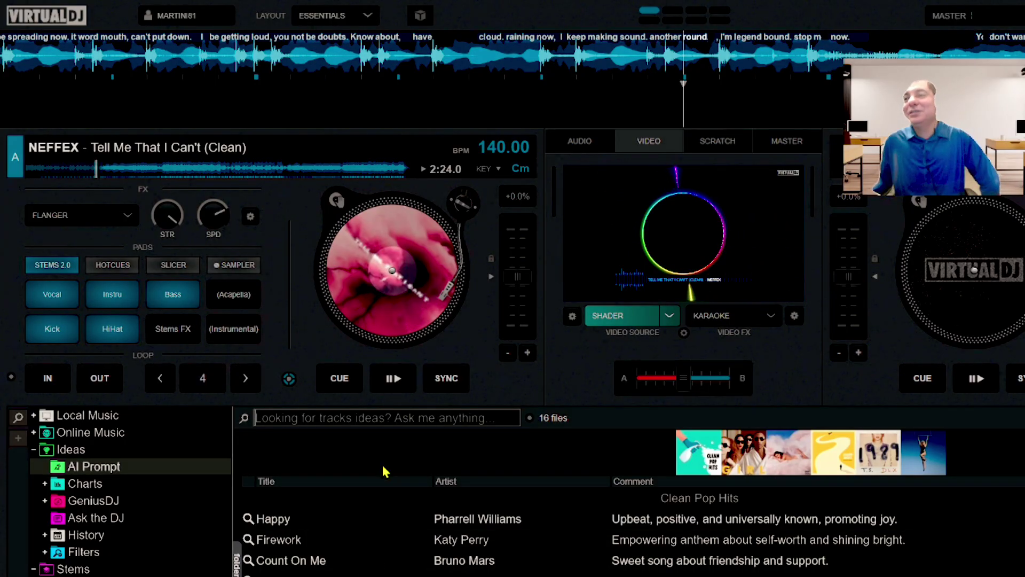
left_click(34, 451)
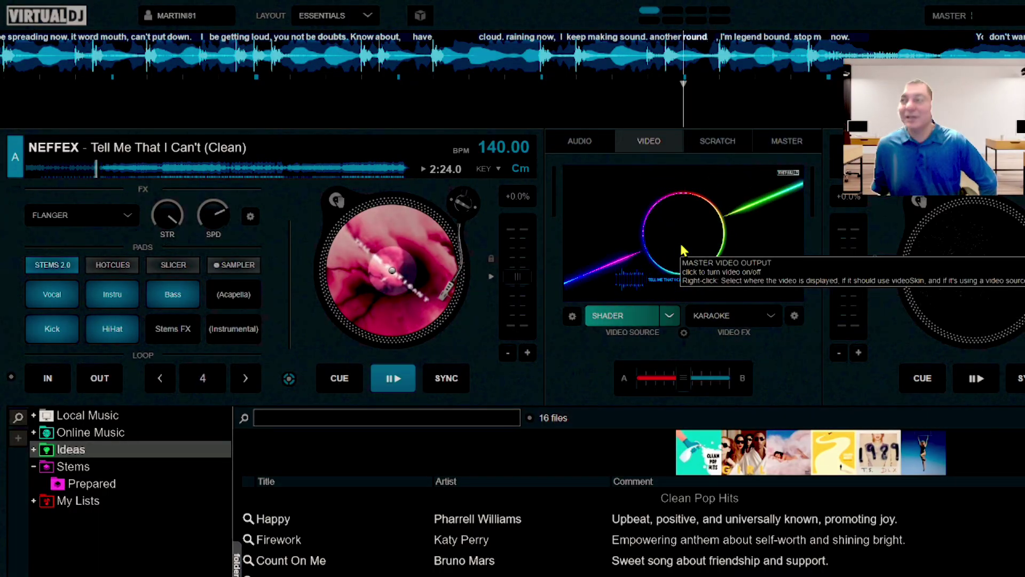
Turn on the Karaoke master video effect, preview its lyrics on deck A, and rewind the track to just before "You don't wanna"
left_click(771, 315)
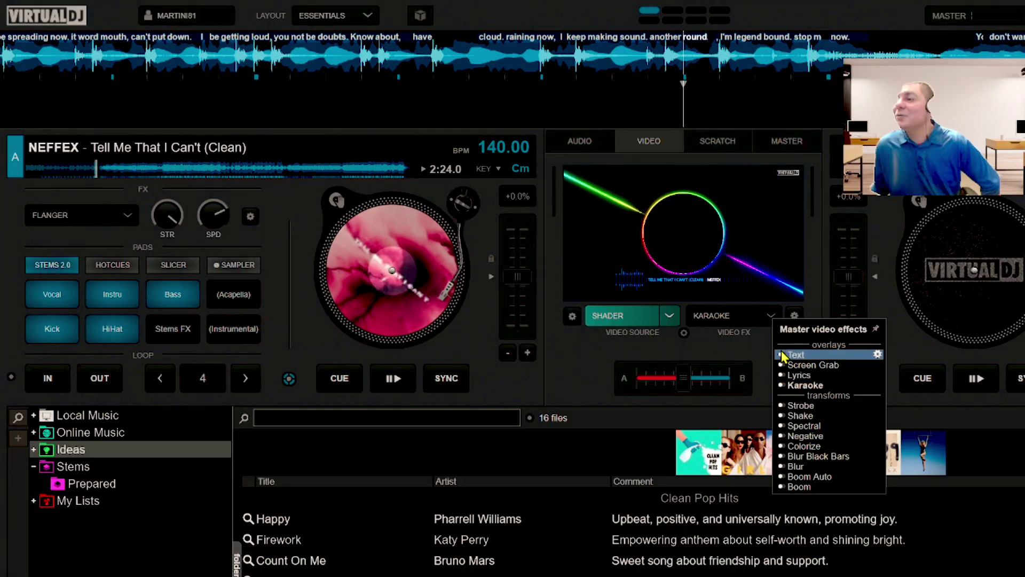
left_click(784, 386)
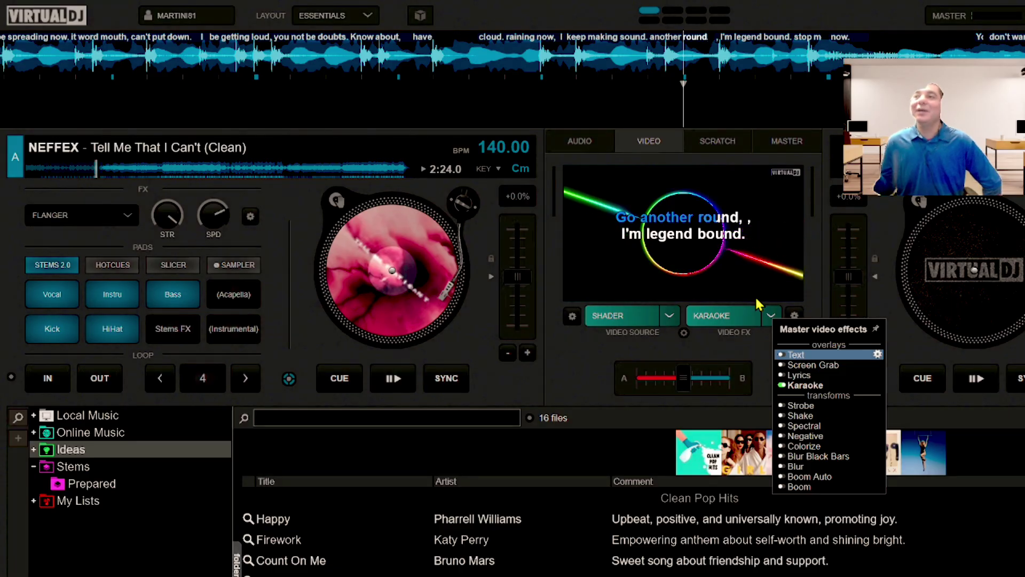
left_click(398, 395)
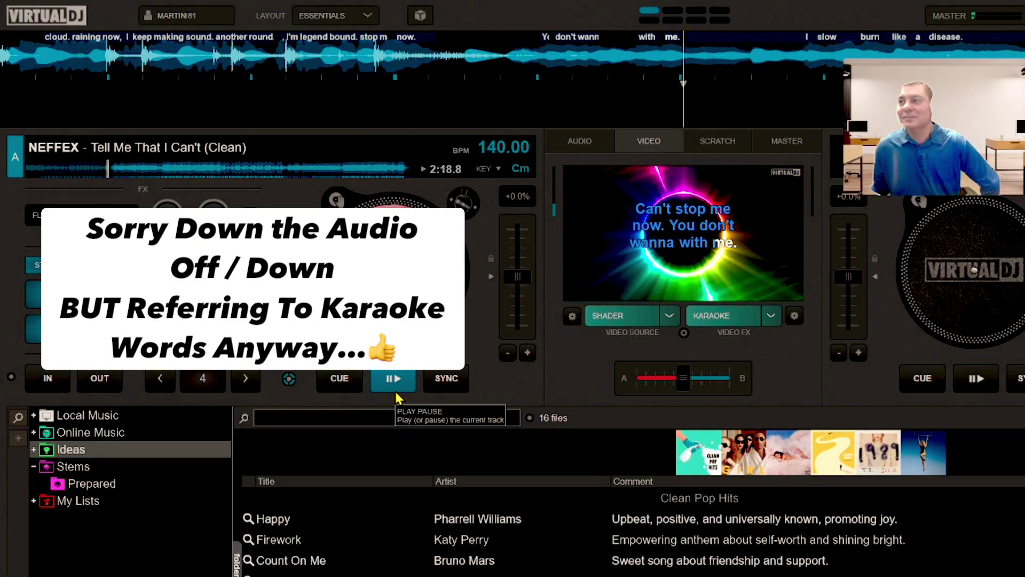
left_click(402, 388)
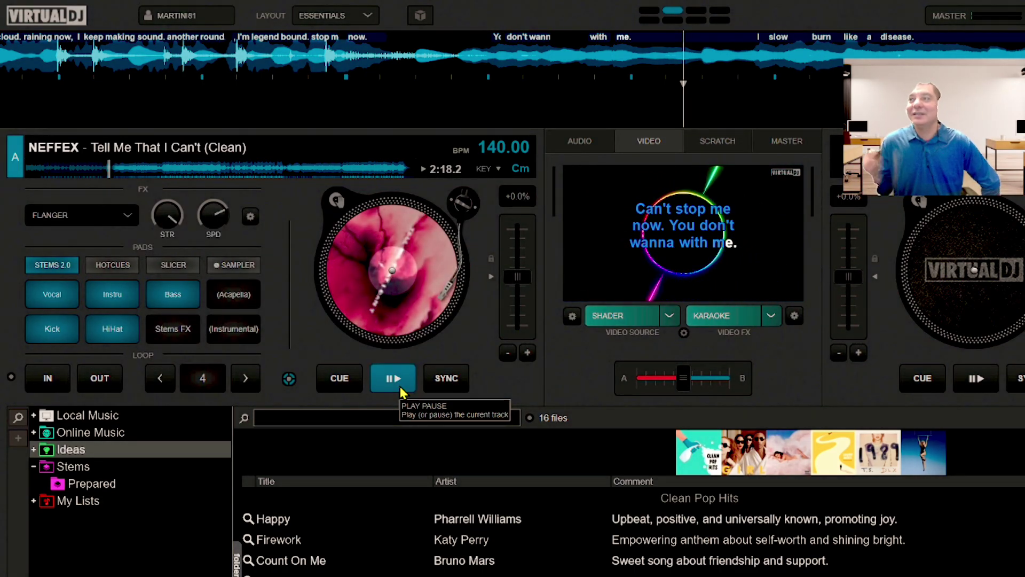
left_click_drag(471, 58, 701, 63)
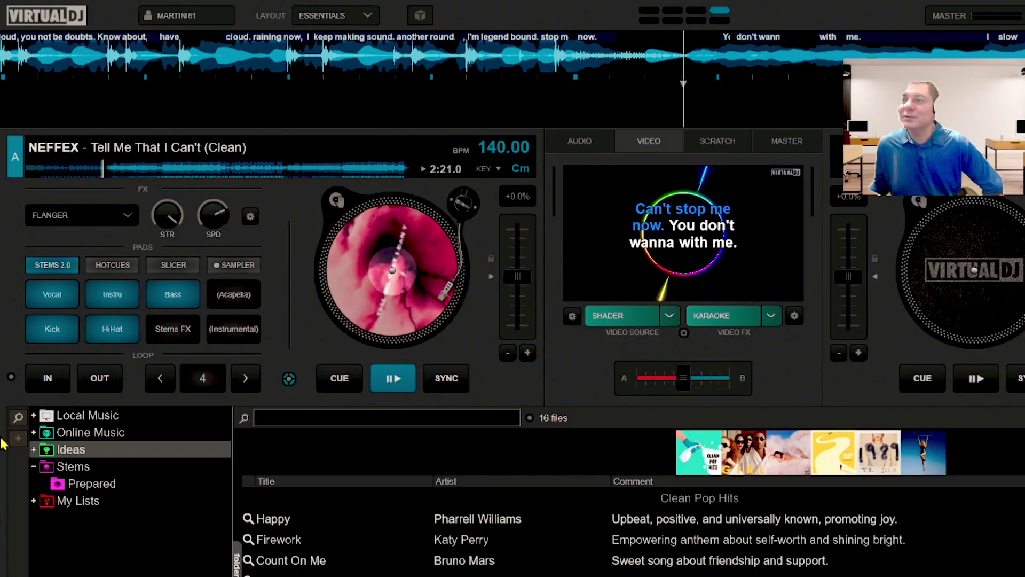
Check the global censoring list from the lyrics editor of the prepared Tell Me That I Can't (Clean) and replay the passage on deck A
left_click(88, 483)
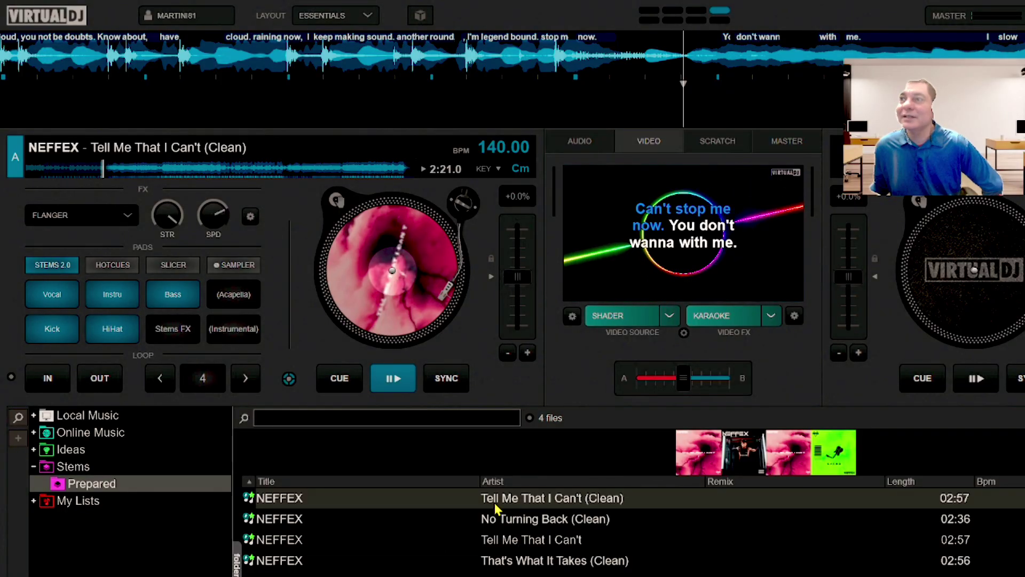
right_click(591, 500)
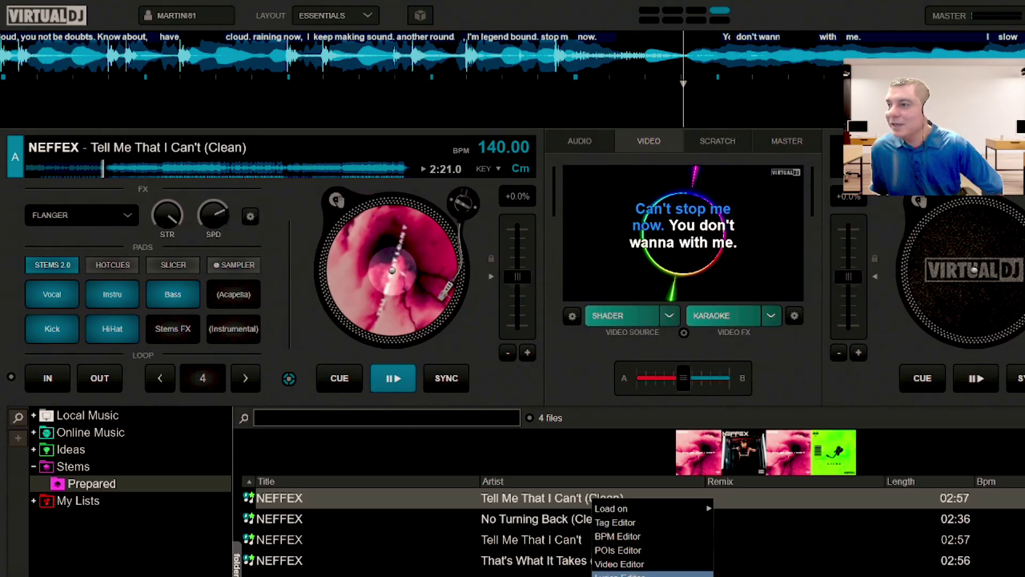
left_click(619, 574)
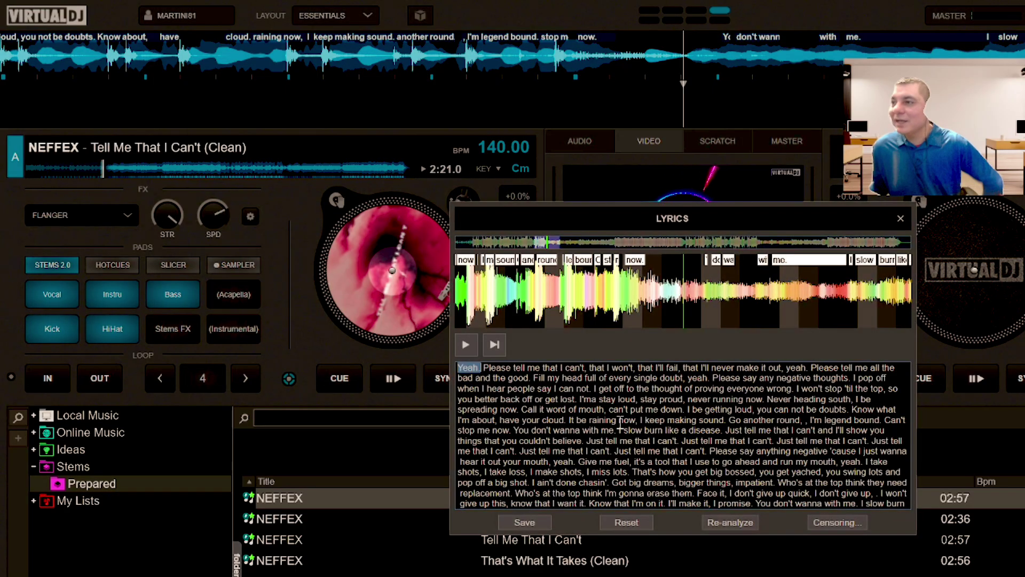
left_click(836, 522)
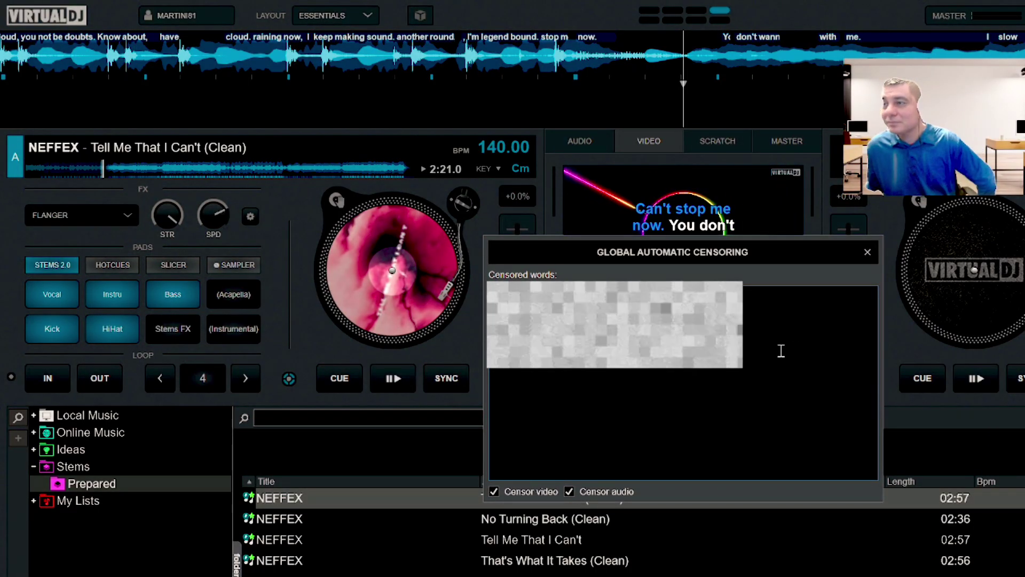
left_click(867, 251)
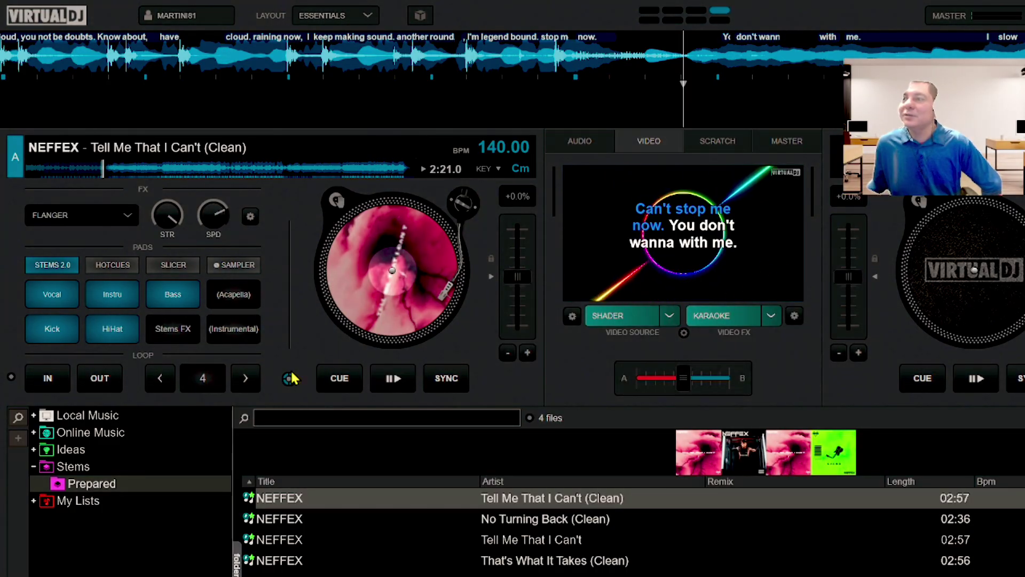
left_click(393, 379)
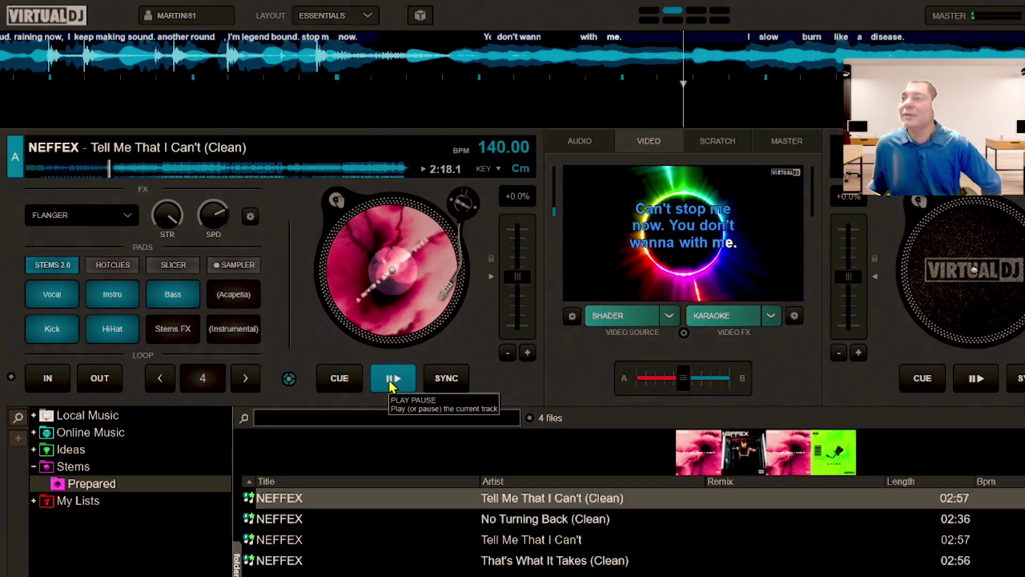
left_click(400, 97)
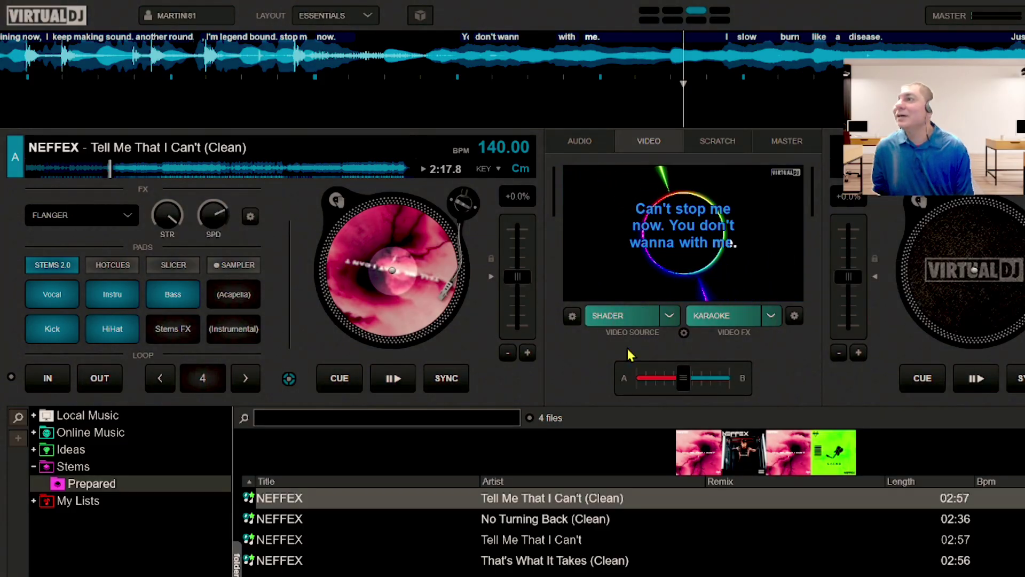
Add the word "disease" to the global automatic censoring list from the lyrics editor of Tell Me That I Can't (Clean)
right_click(570, 504)
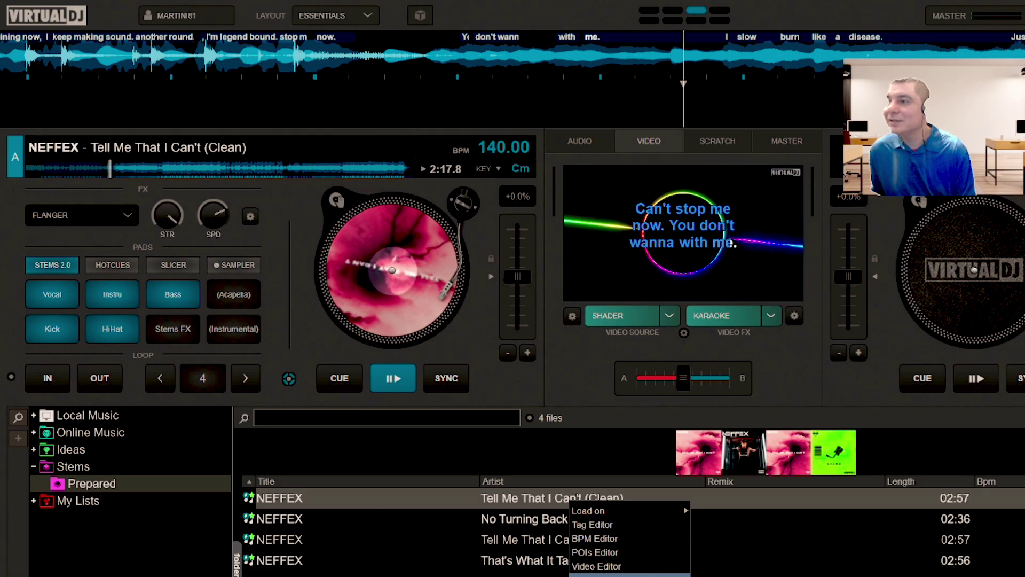
left_click(630, 574)
left_click(860, 522)
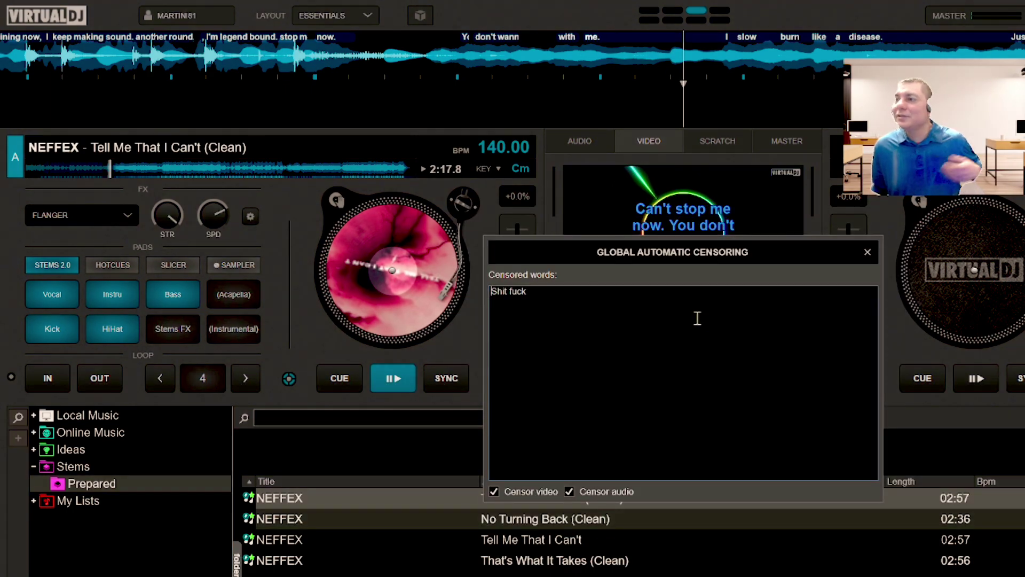
left_click(604, 300)
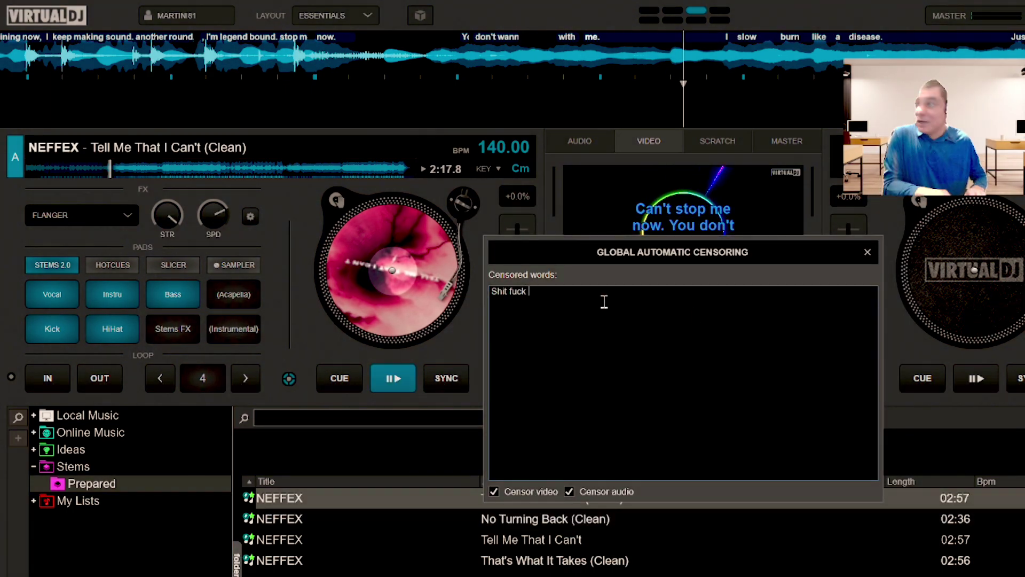
type("diesease")
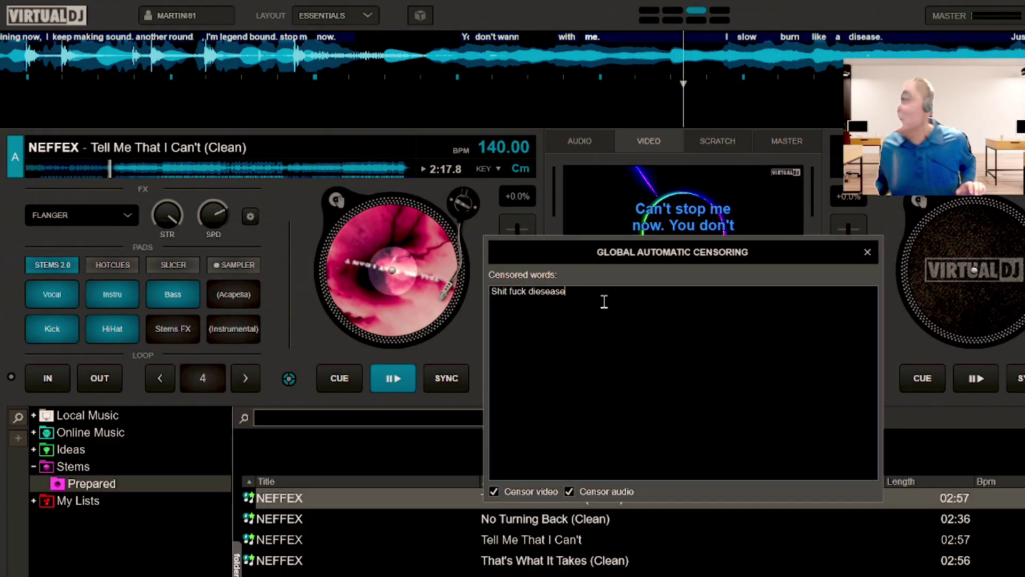
key("BackSpace")
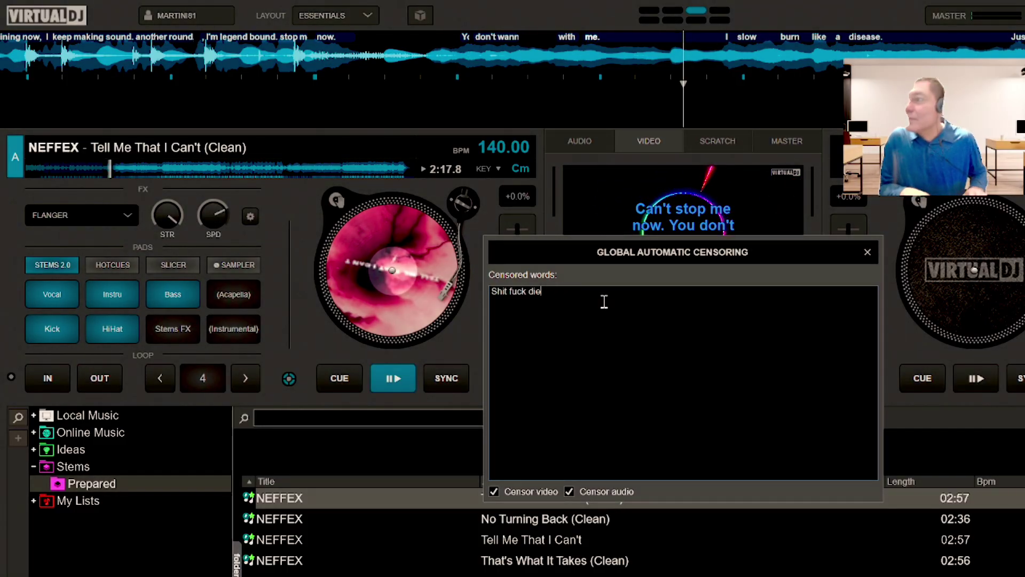
key("BackSpace")
key("BackSpace")
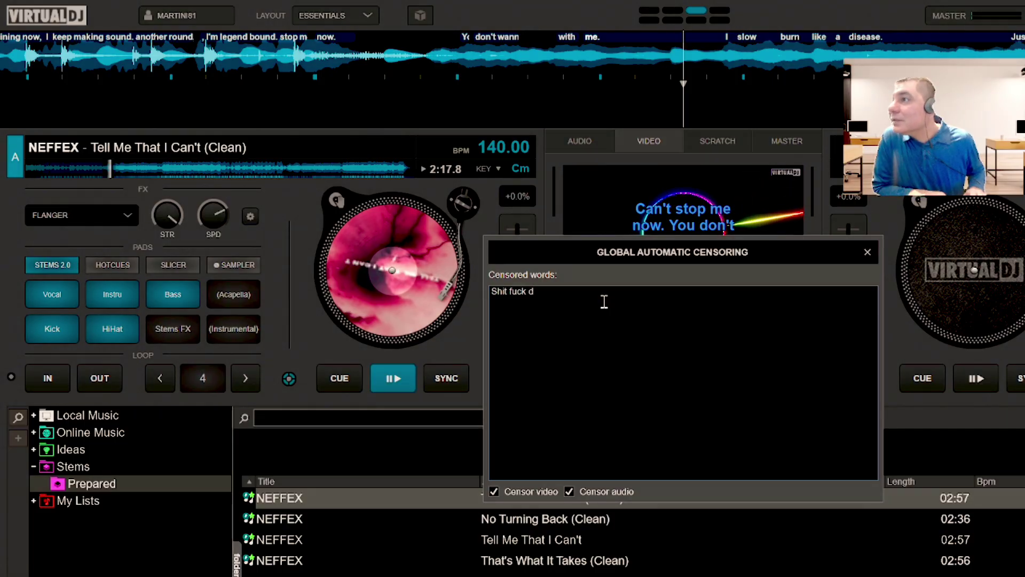
type("isease")
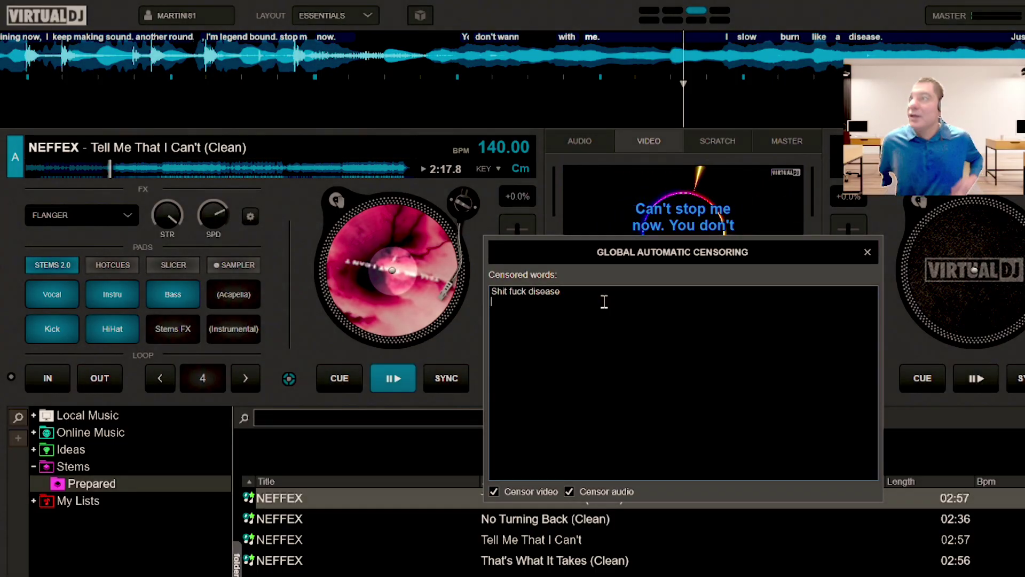
left_click(867, 253)
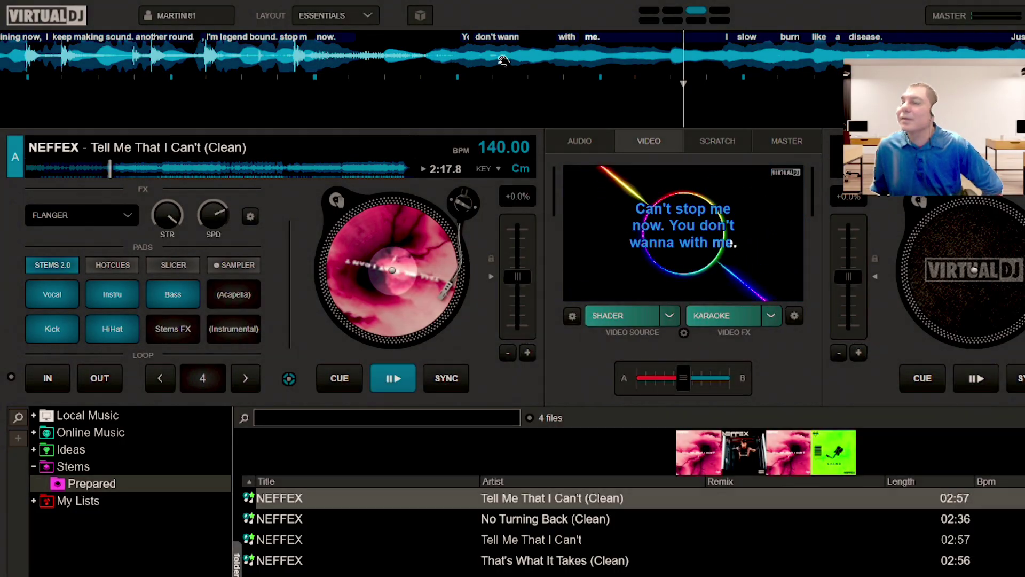
Rewind deck A slightly, play the line "I slow burn like a disease" to check the censoring, and pause the track
left_click_drag(504, 60, 726, 59)
left_click(395, 378)
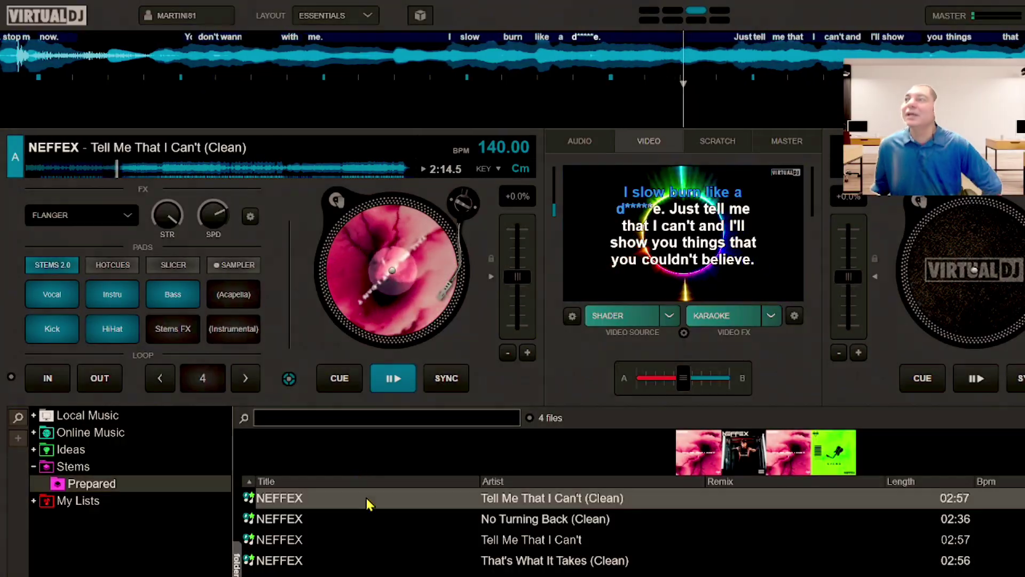
left_click(394, 378)
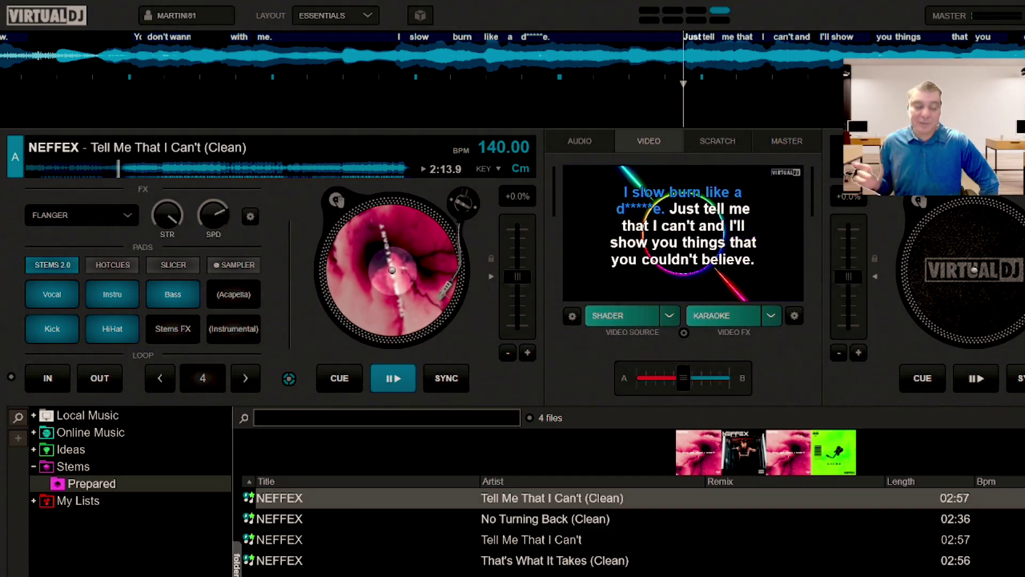
key("space")
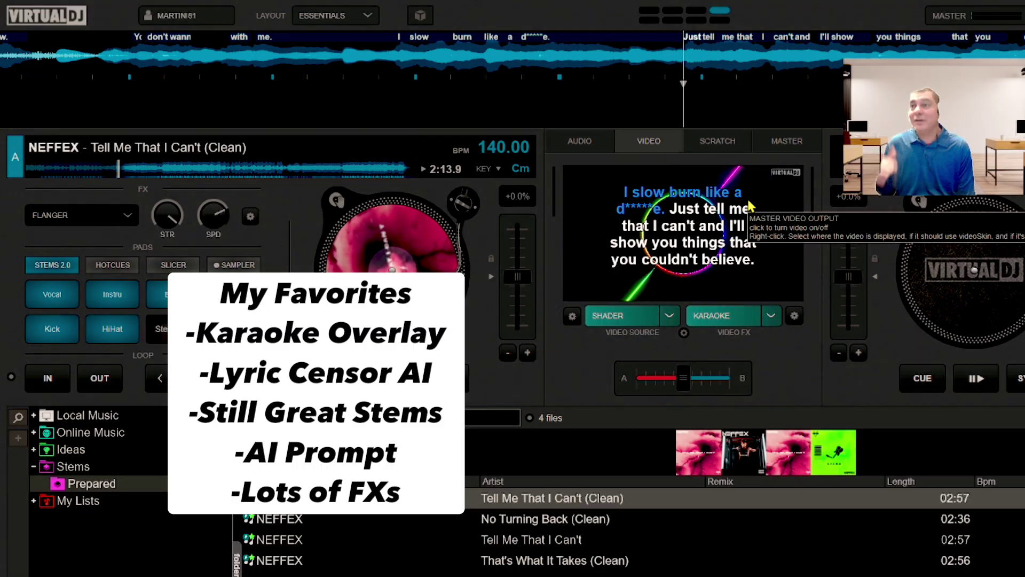
Review deck A's effects and pad page choices, and browse the Full list in the Audio Effects List Editor
left_click(128, 216)
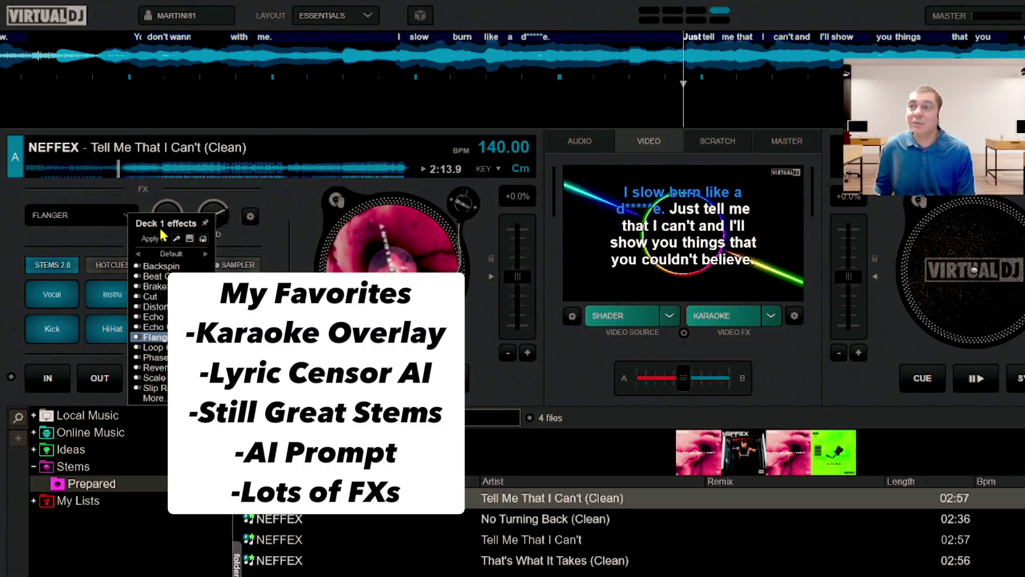
left_click(43, 270)
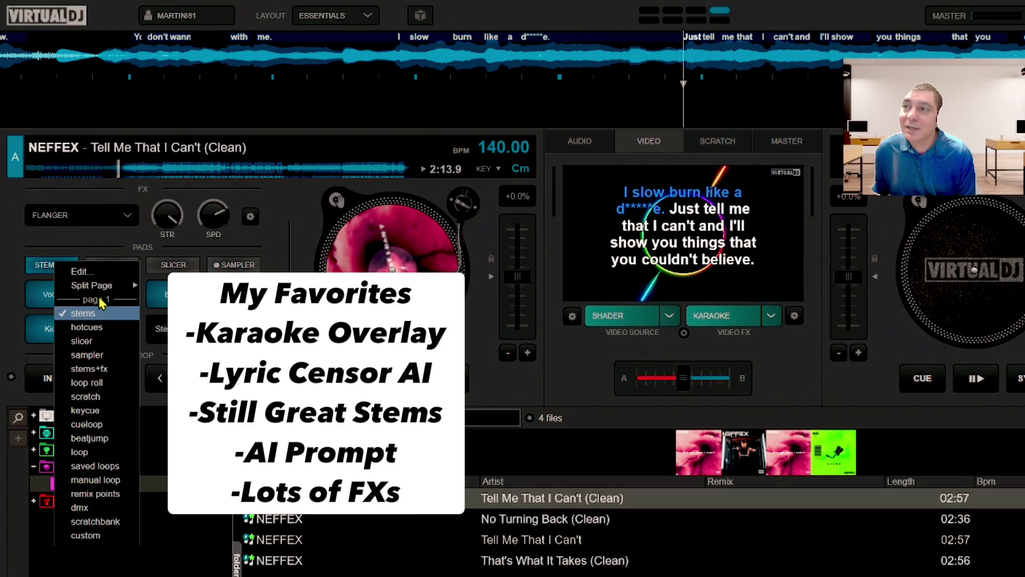
left_click(303, 230)
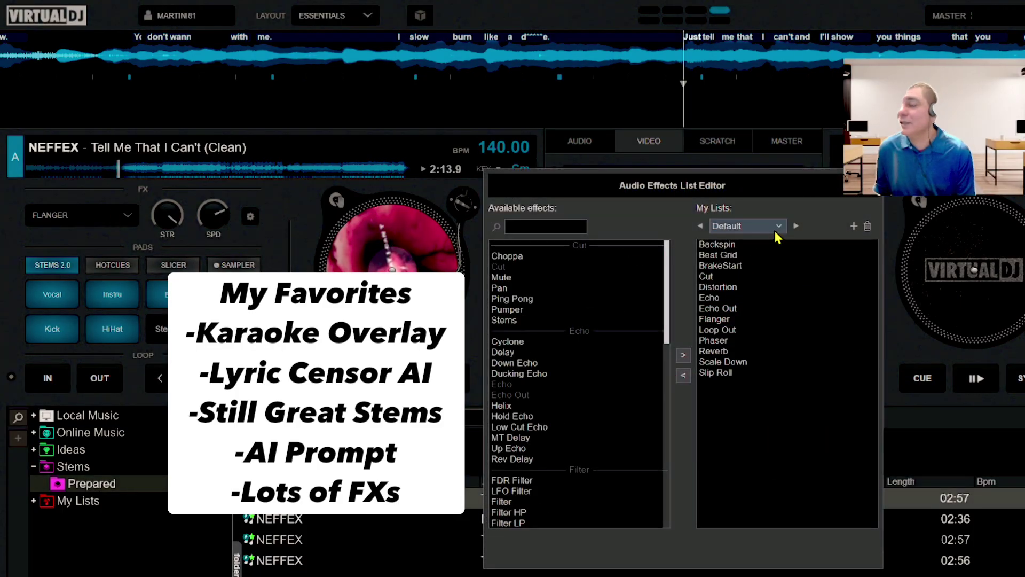
left_click(779, 226)
left_click(771, 252)
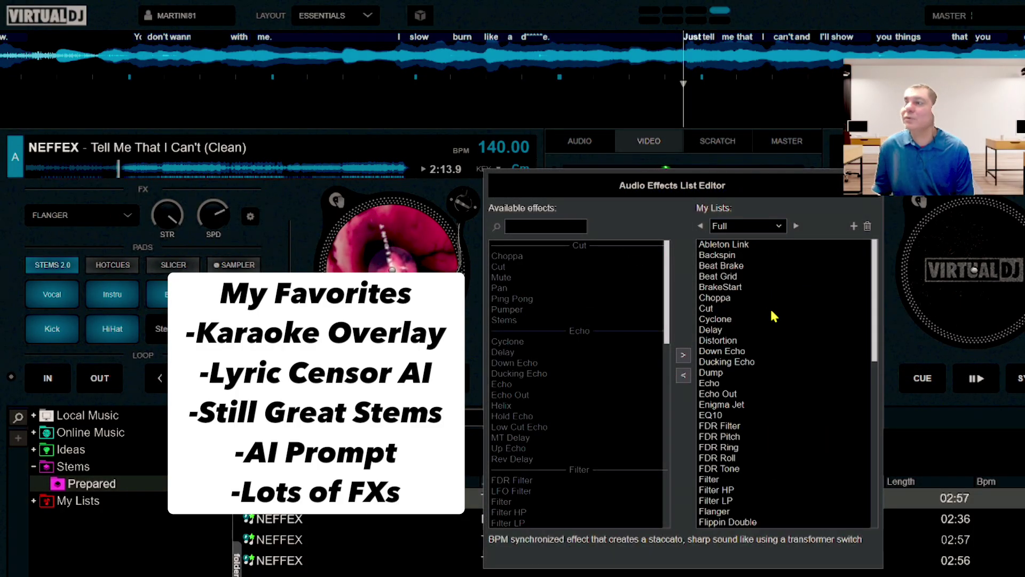
scroll(768, 326, "down", 8)
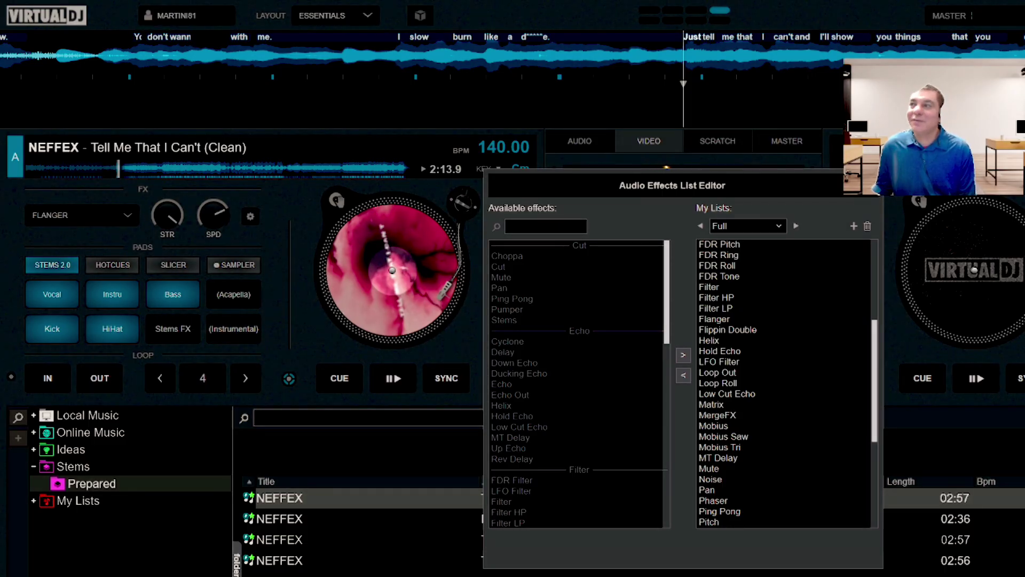
left_click_drag(753, 192, 643, 522)
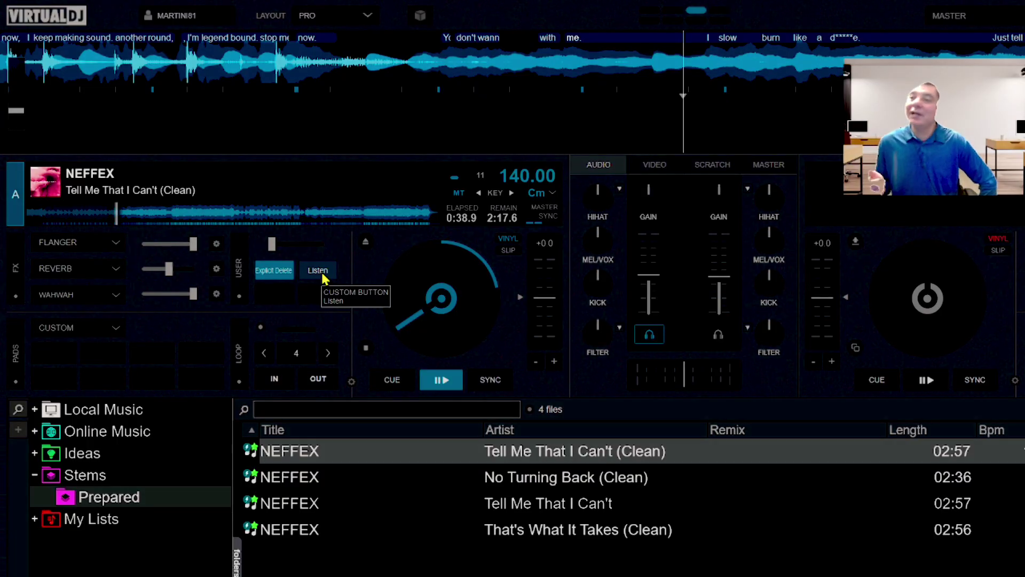
Examine the action script assigned to the Explicit Delete custom button in the Button Editor
left_click(320, 274)
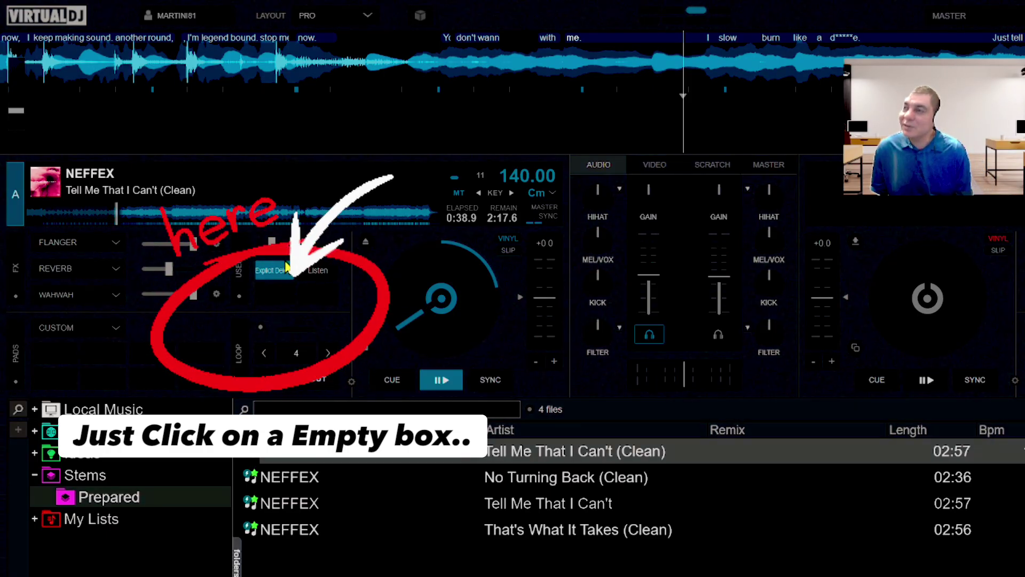
right_click(277, 277)
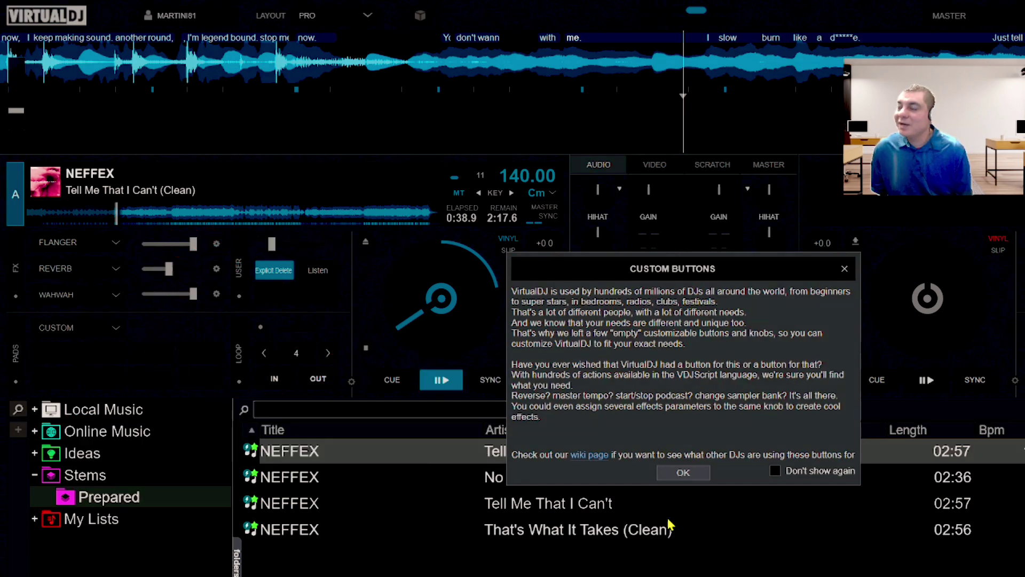
left_click(684, 473)
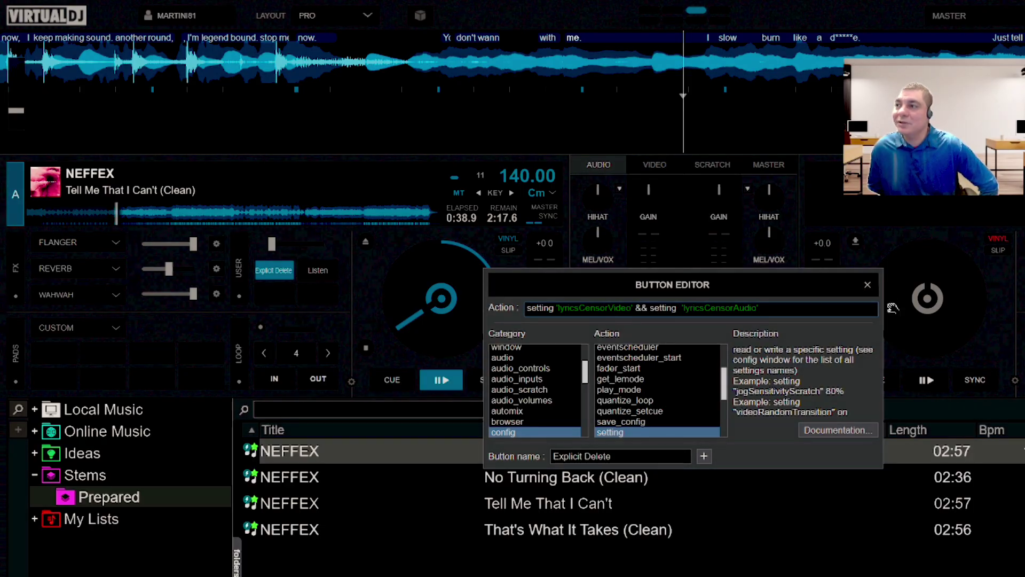
left_click(866, 285)
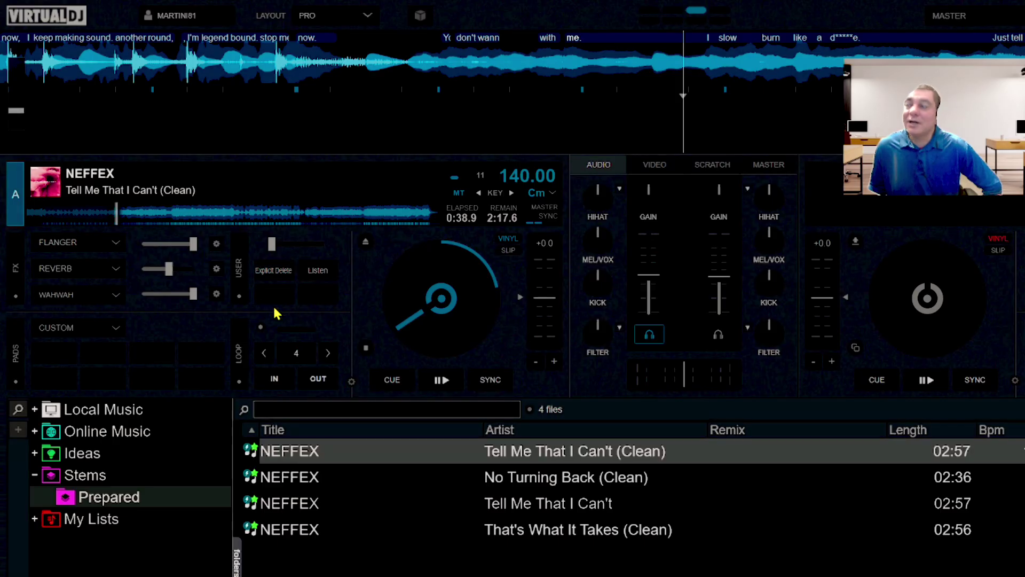
Switch Explicit Delete on and off, and reposition deck A to compare how the lyrics appear on the waveform
left_click(275, 271)
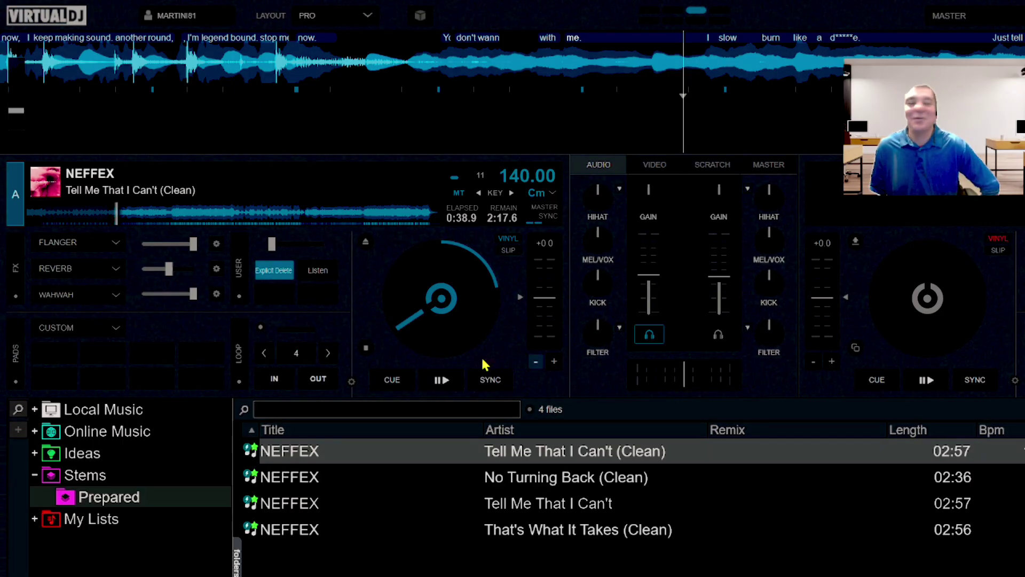
left_click(273, 270)
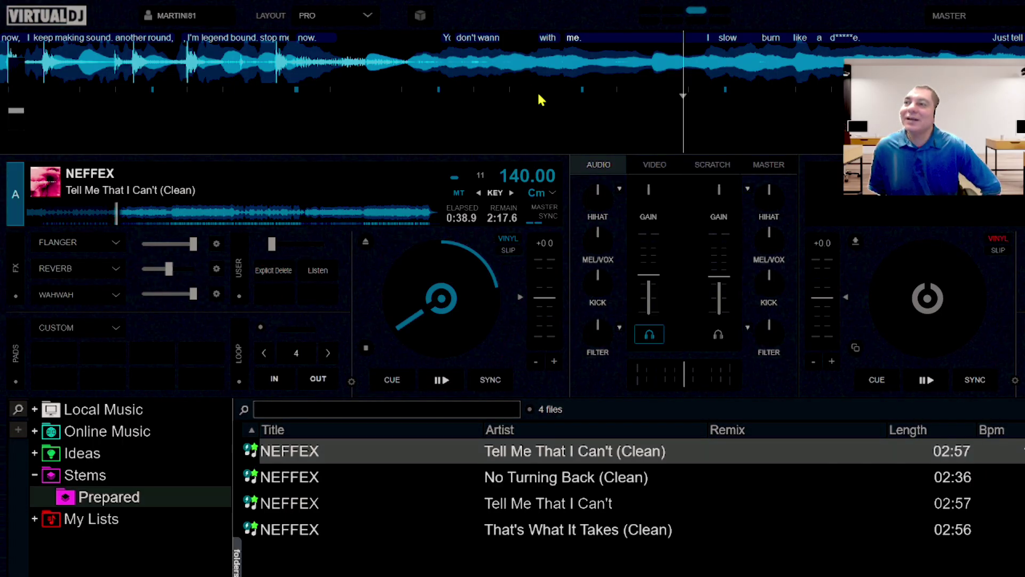
left_click_drag(541, 100, 908, 64)
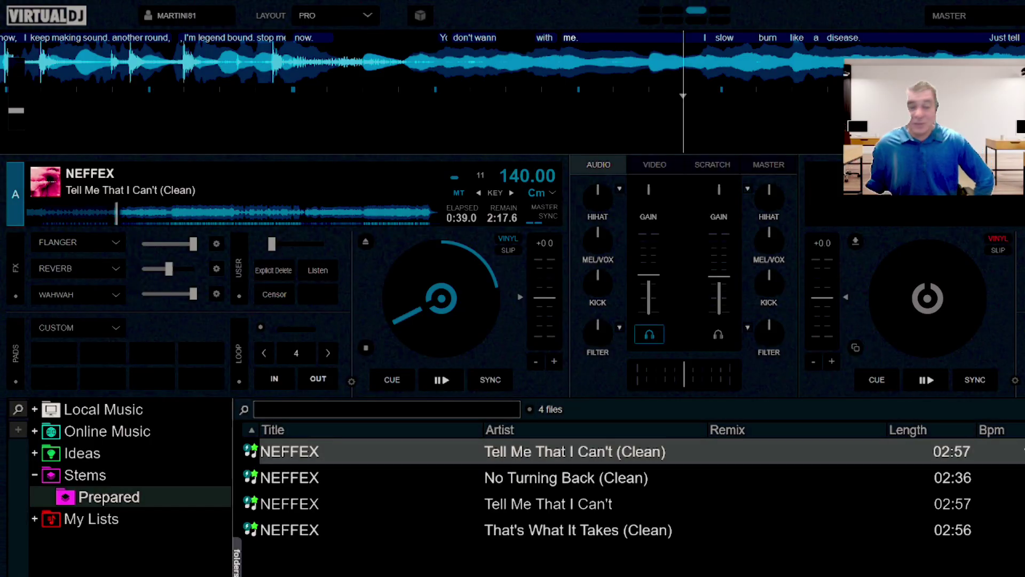
Examine the action assigned to the Censor custom button in the Button Editor
left_click(274, 295)
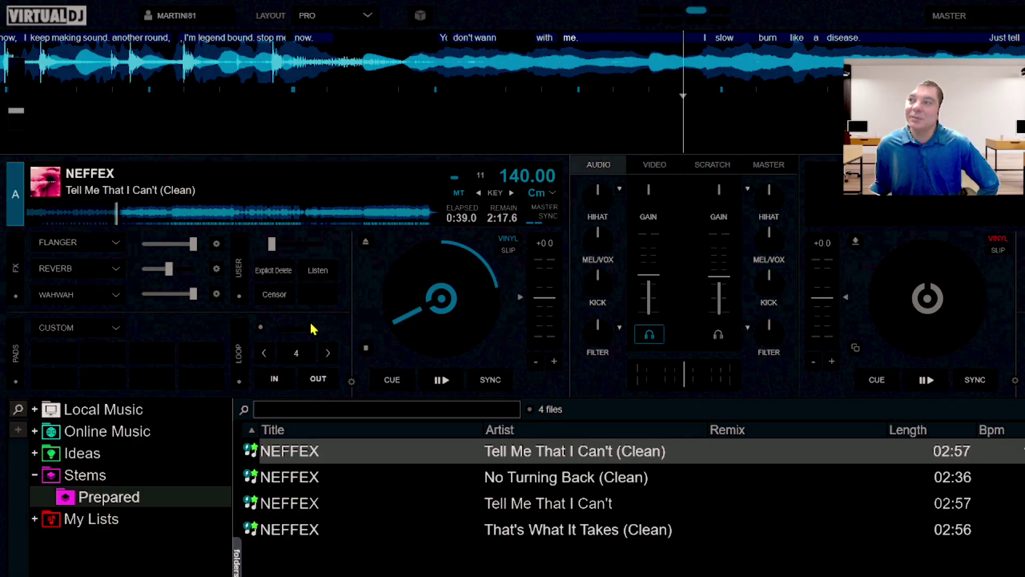
right_click(276, 303)
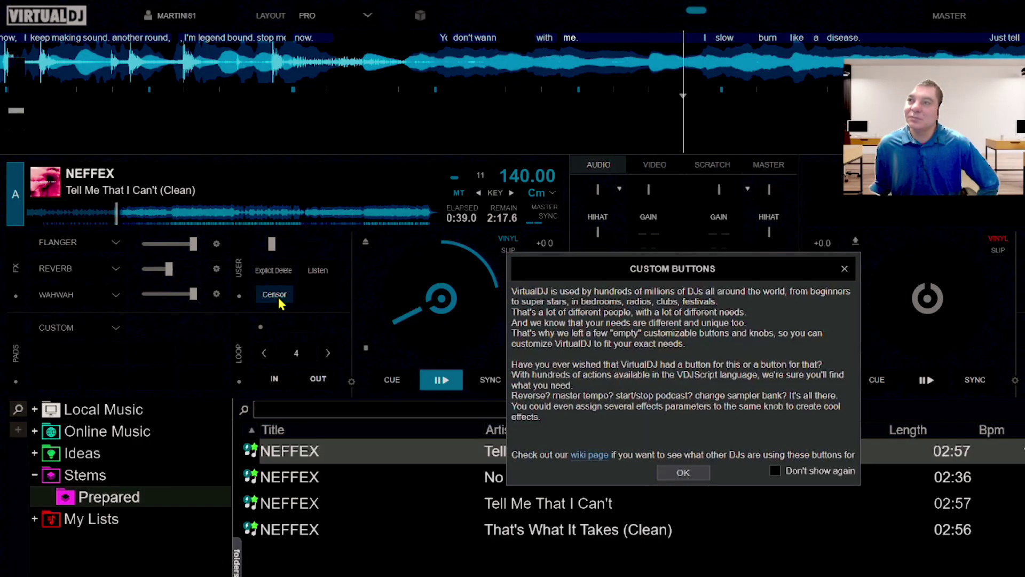
left_click(693, 474)
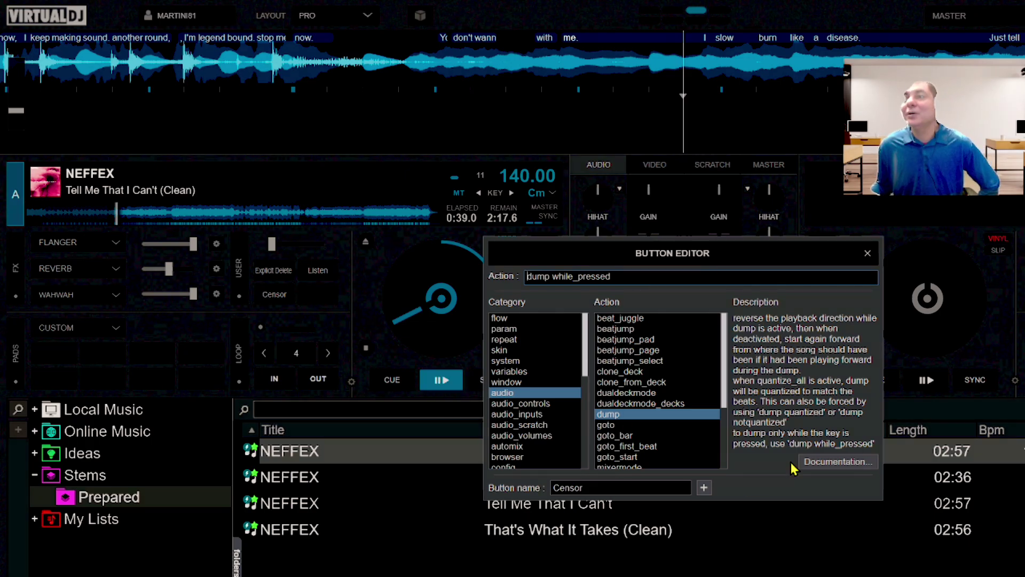
left_click(866, 253)
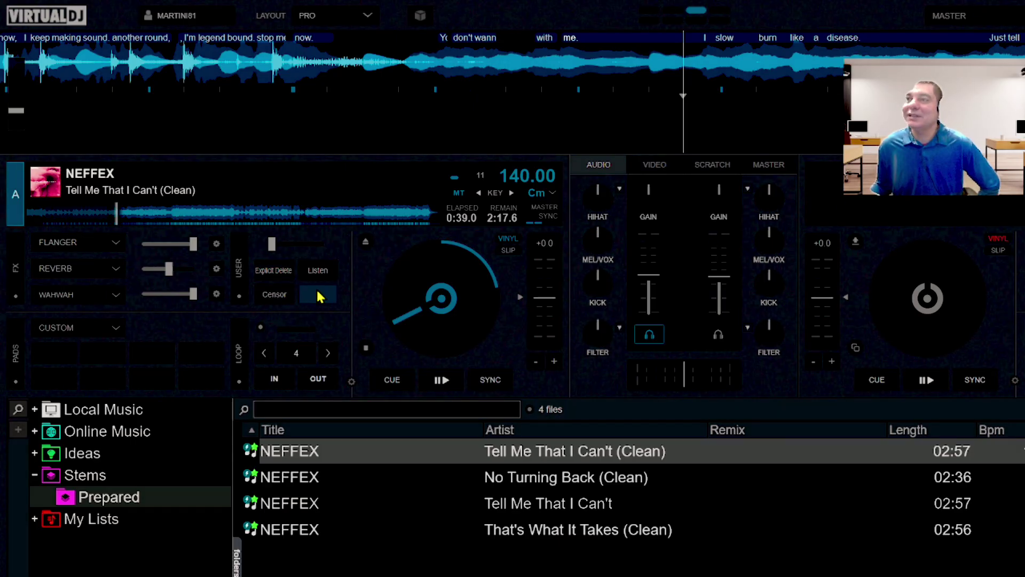
Turn on Explicit Delete and play deck A from just before "I slow burn", triggering Censor repeatedly before pausing the track
left_click(274, 270)
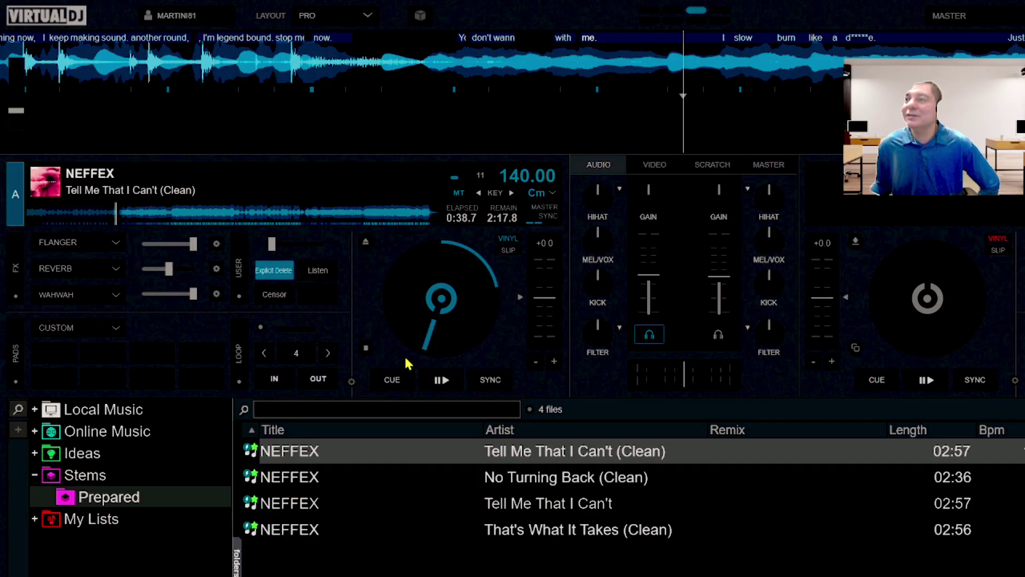
left_click(441, 380)
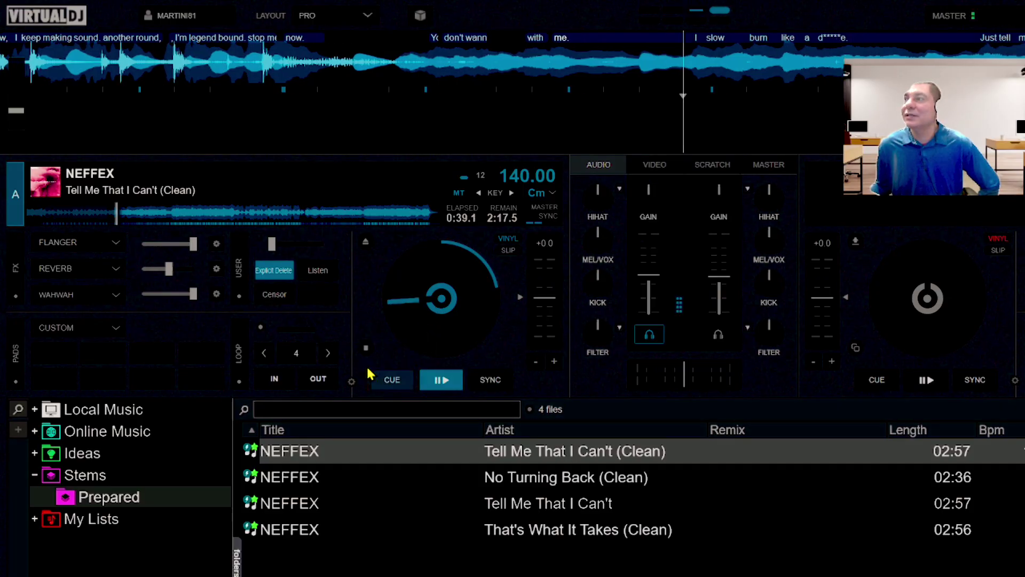
left_click(272, 299)
left_click_drag(273, 301, 268, 301)
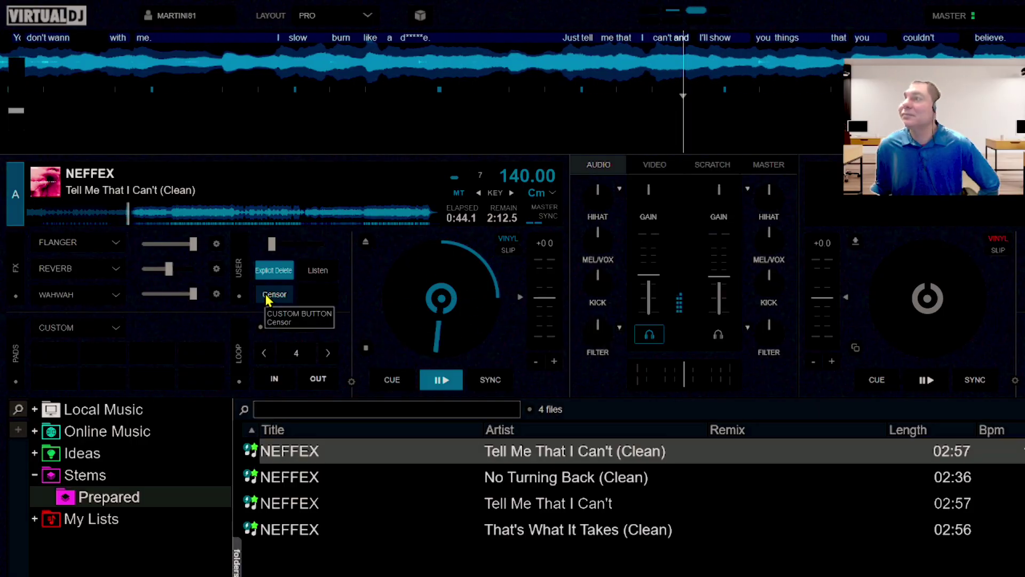
left_click(269, 301)
left_click_drag(269, 300, 260, 298)
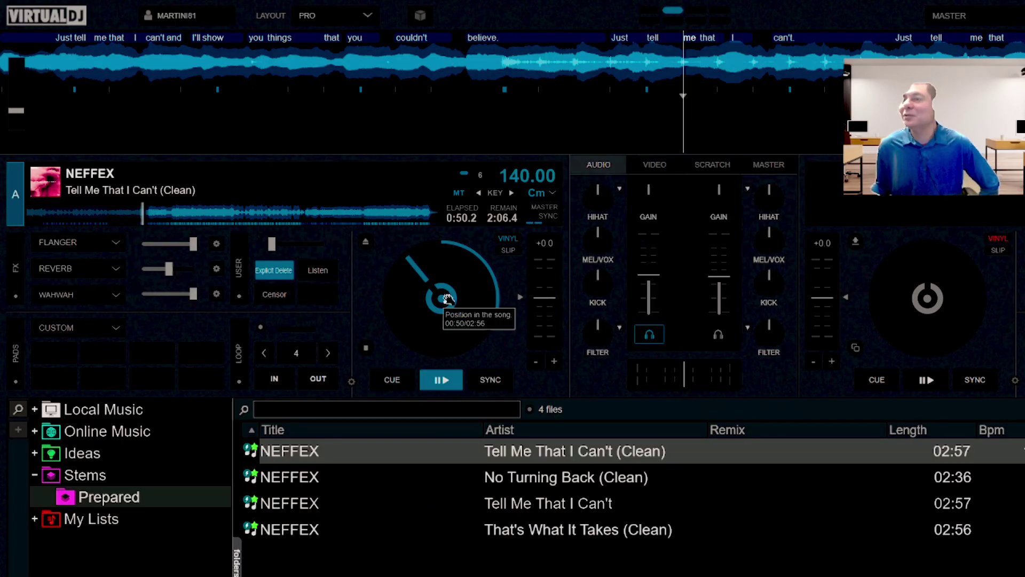
left_click(439, 380)
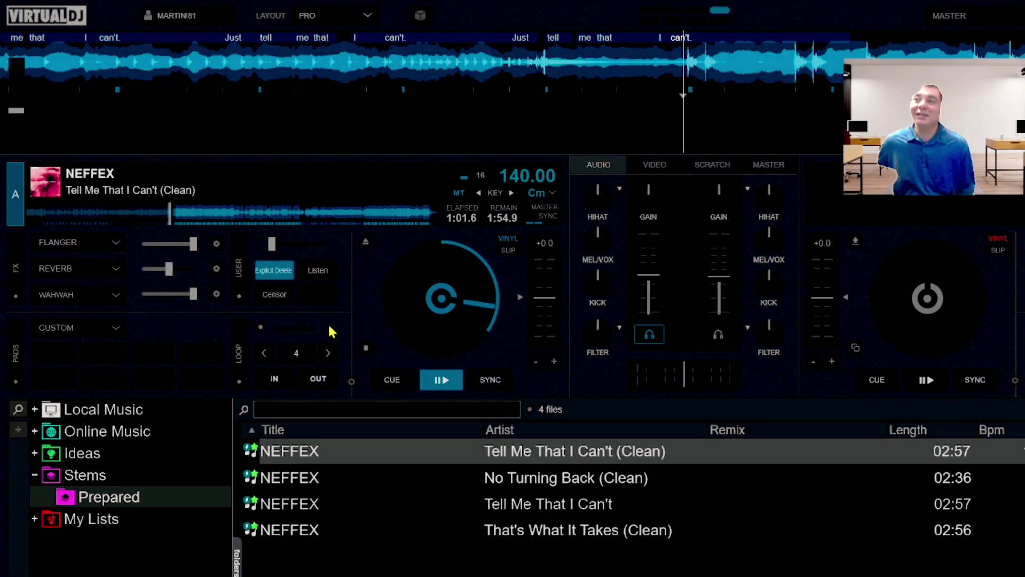
Try the Listen custom button on the selected track and examine its assigned action and the available action categories in the Button Editor
left_click(318, 270)
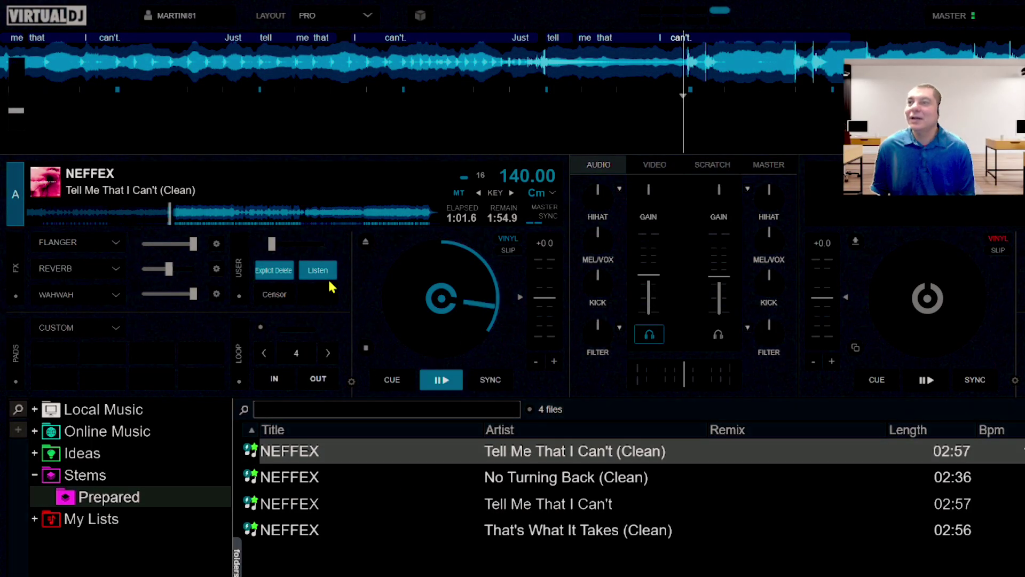
left_click(328, 277)
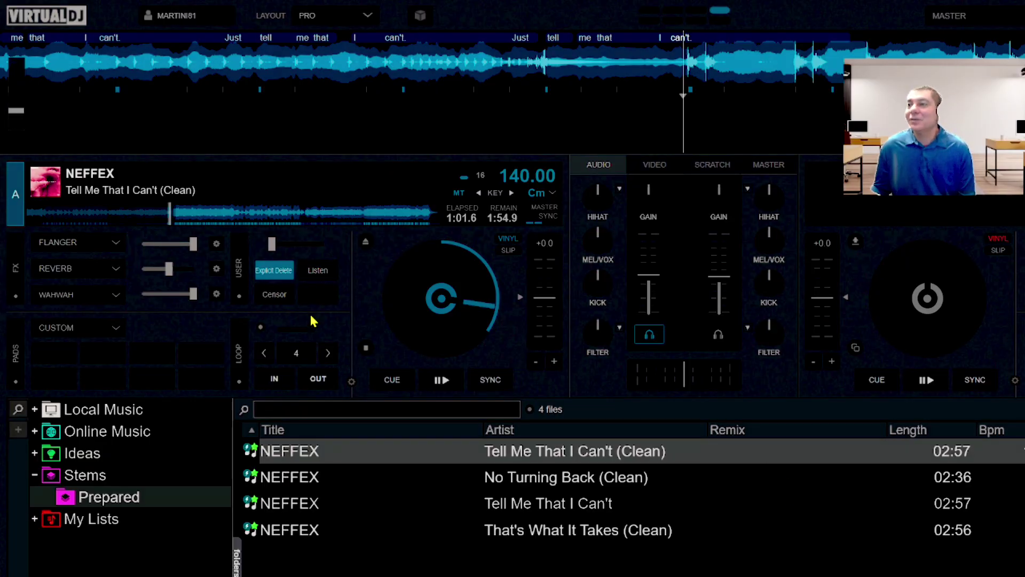
right_click(319, 271)
left_click(677, 475)
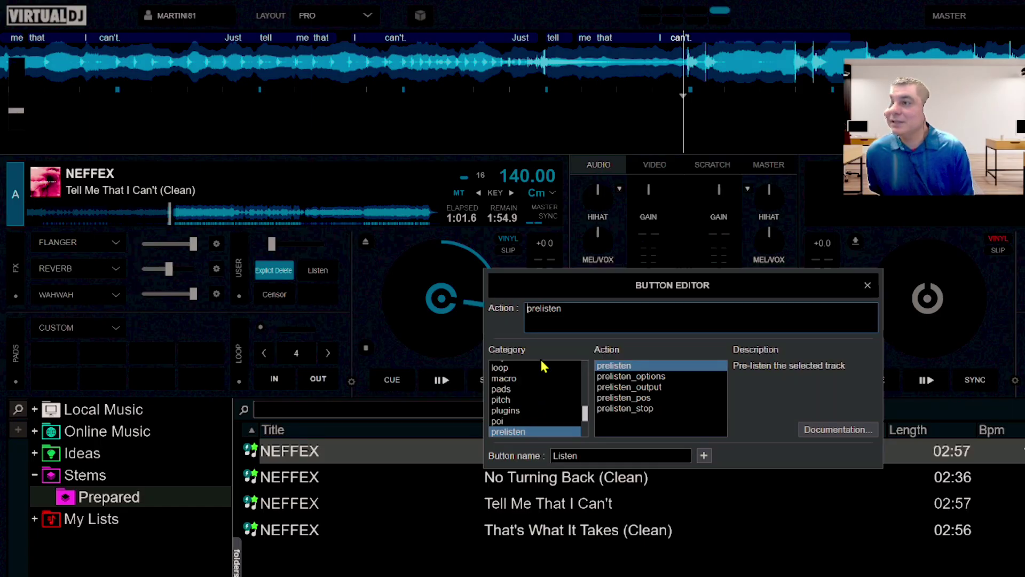
scroll(526, 392, "up", 2)
scroll(522, 395, "down", 3)
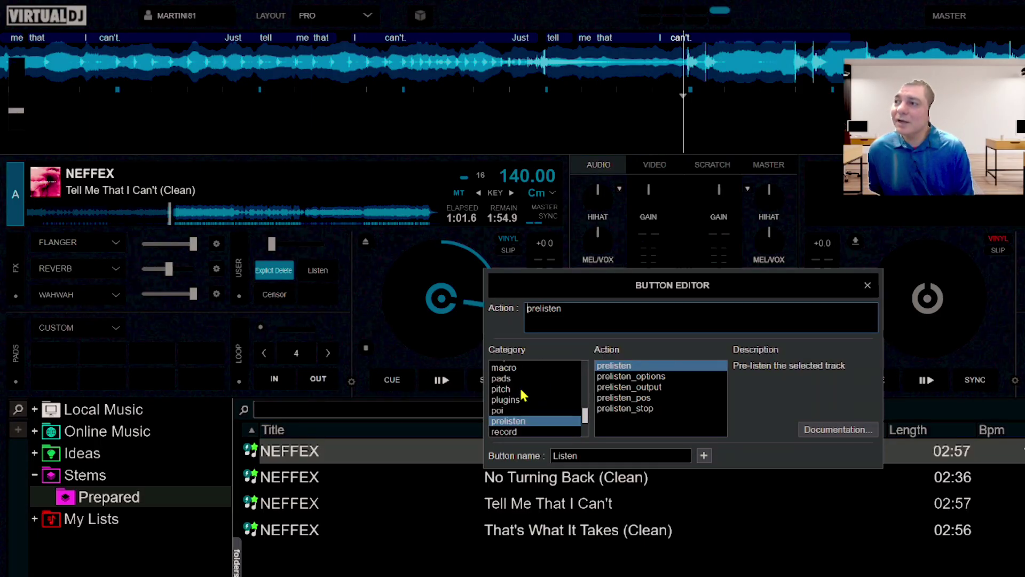
scroll(522, 395, "down", 5)
scroll(524, 398, "up", 1)
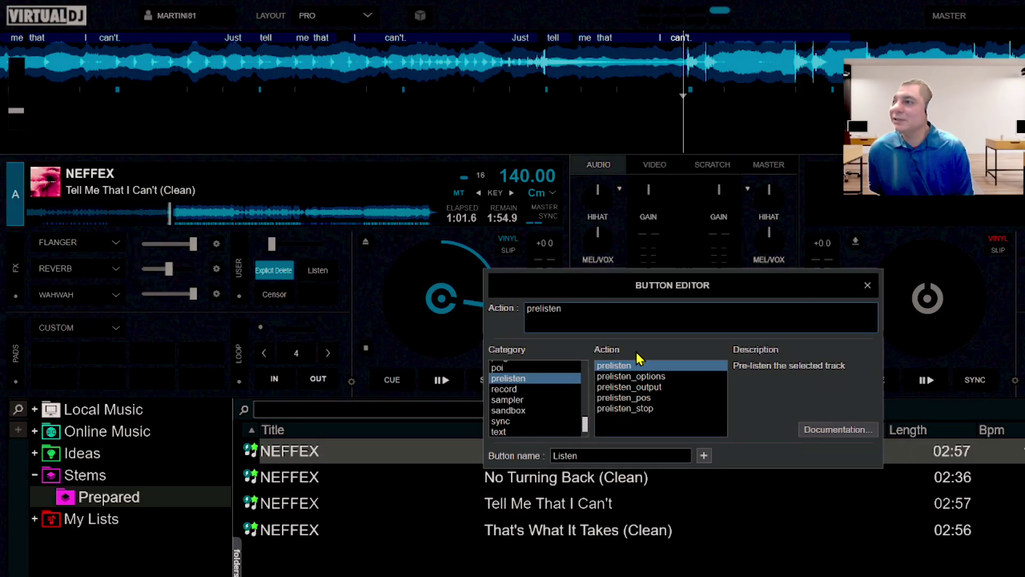